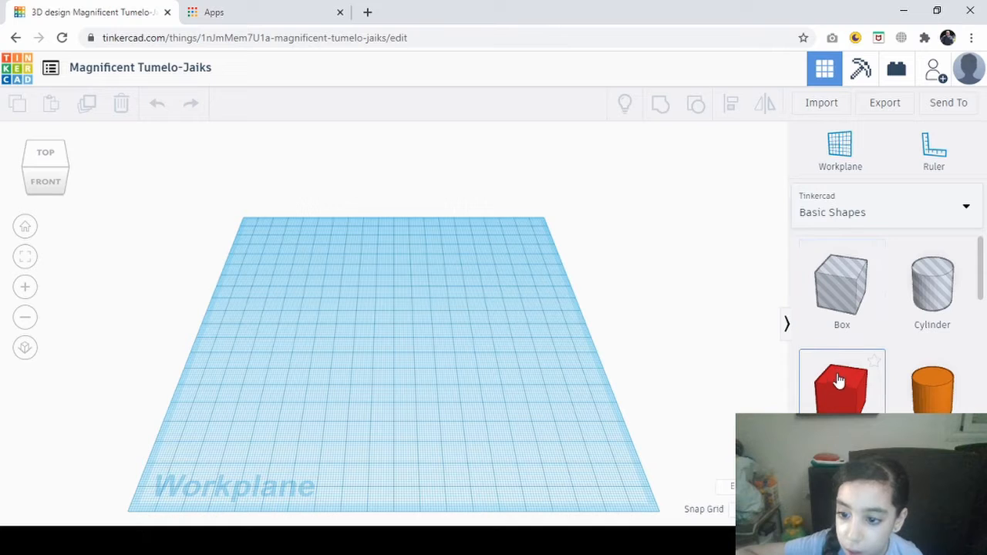
- Place a solid red box near the centre of the workplane and raise it slightly above the surface
drag(838, 375, 410, 373)
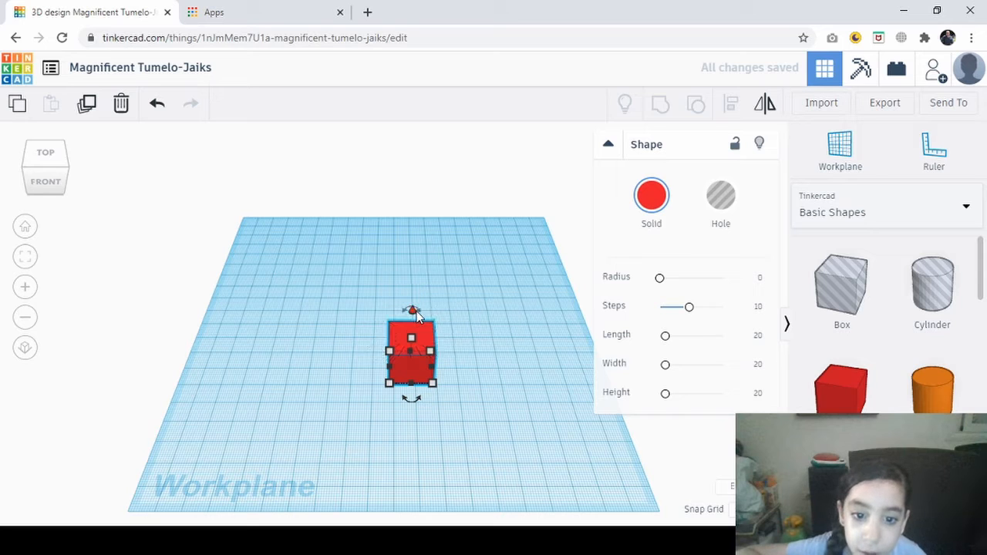
drag(414, 314, 462, 311)
click(446, 313)
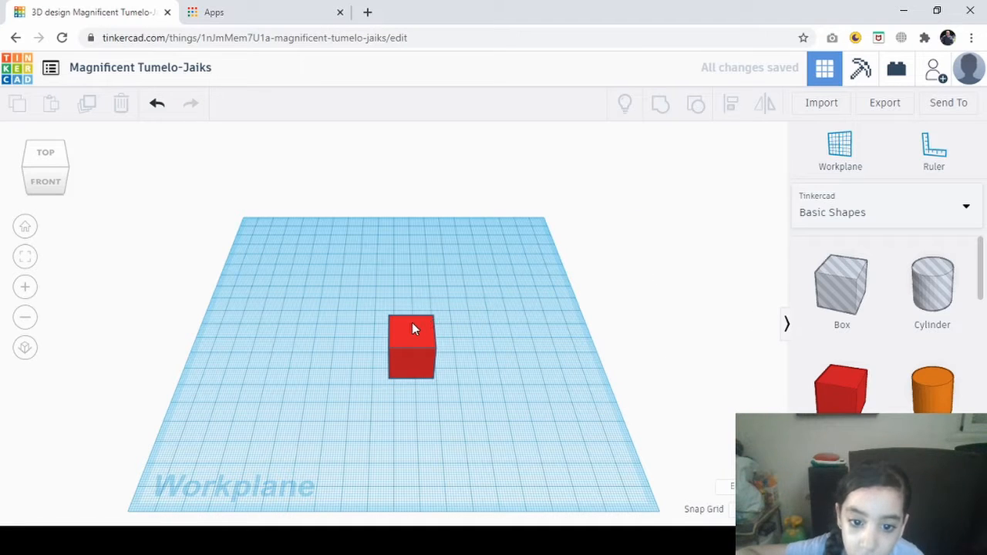
click(412, 324)
mouse_move(411, 309)
mouse_down()
mouse_move(410, 274)
mouse_move(409, 306)
mouse_up()
click(441, 220)
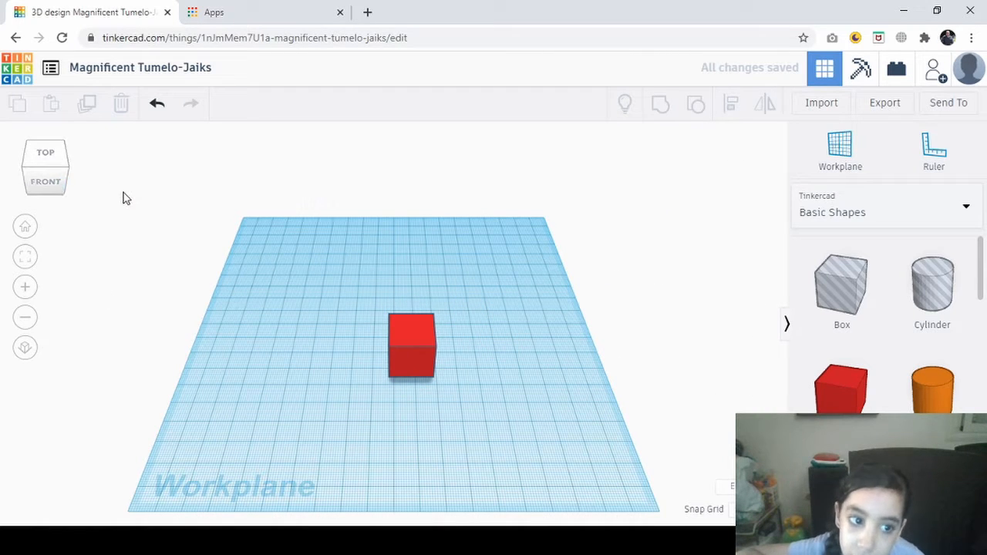
- Stretch the red box so it is wider and much taller
scroll(837, 409, down, 1)
scroll(836, 409, down, 3)
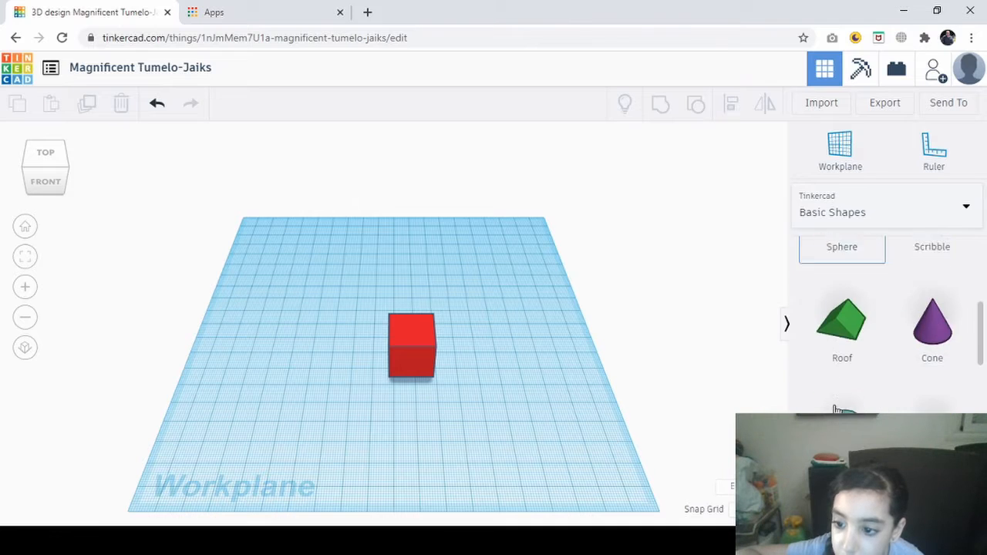
click(425, 339)
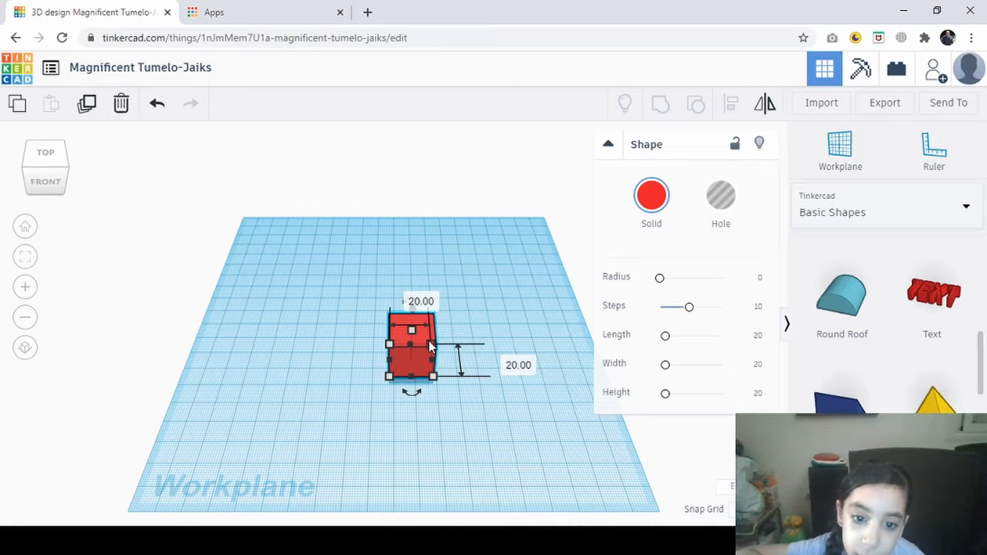
drag(430, 340, 472, 206)
click(476, 386)
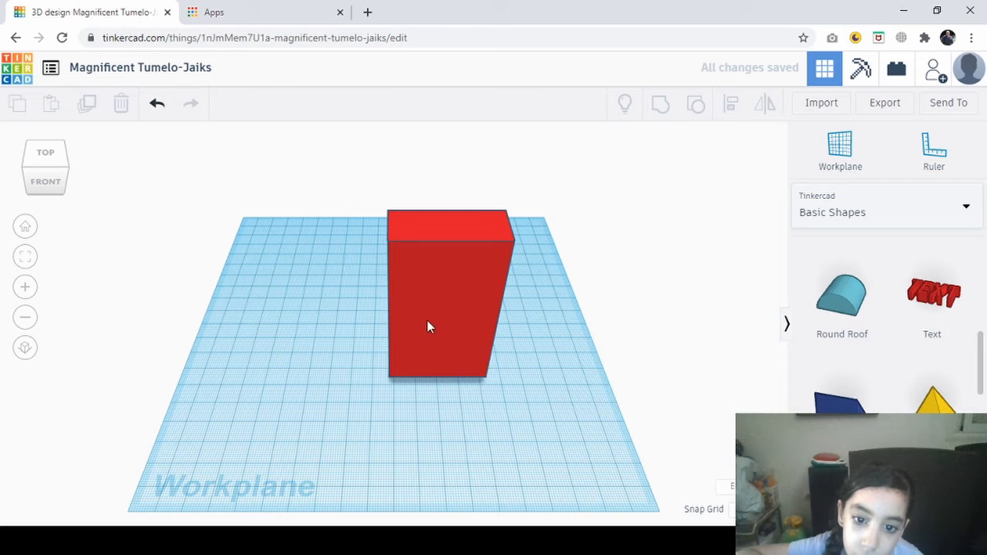
- Rotate the enlarged red box slightly about its vertical axis and delete it from the workplane
click(450, 290)
mouse_move(439, 393)
drag(438, 394, 445, 471)
click(550, 239)
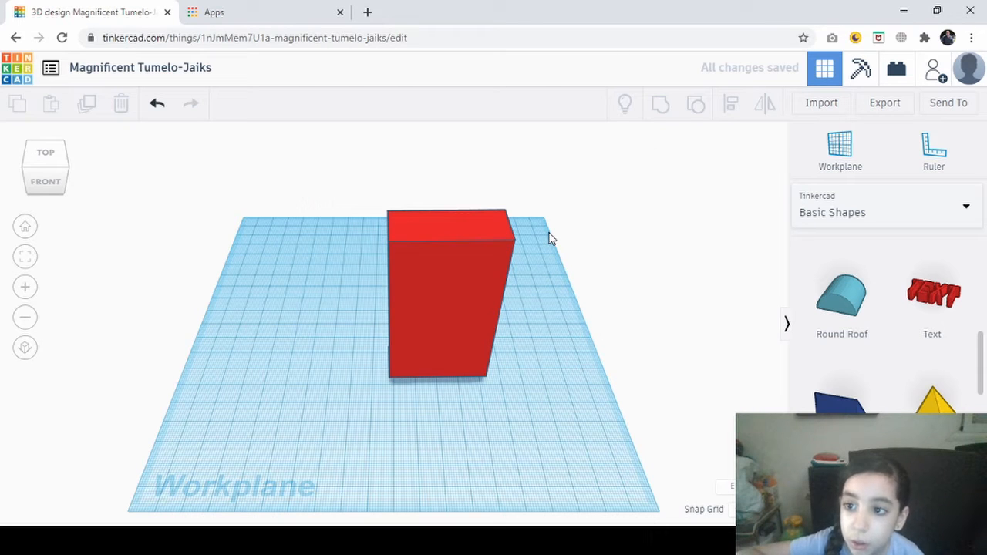
click(437, 267)
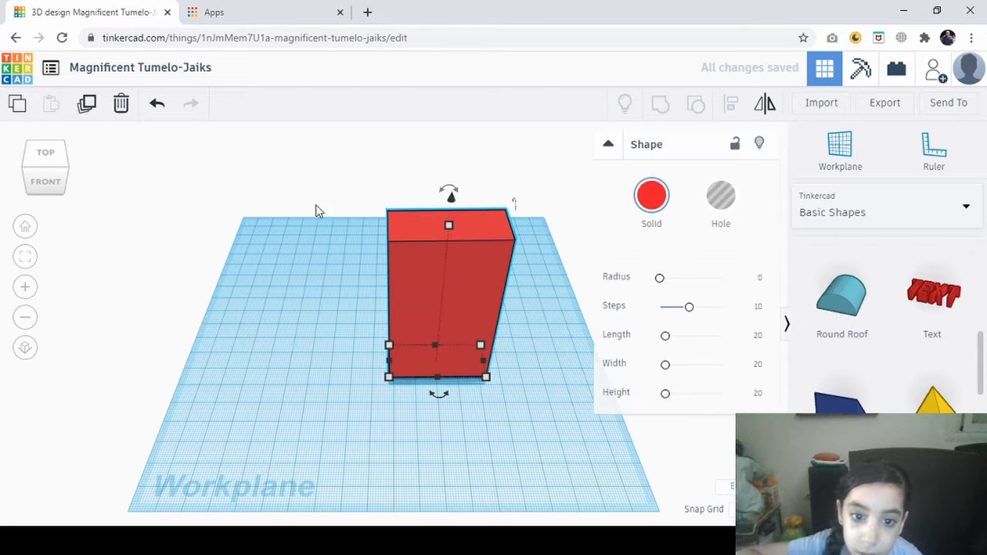
click(122, 105)
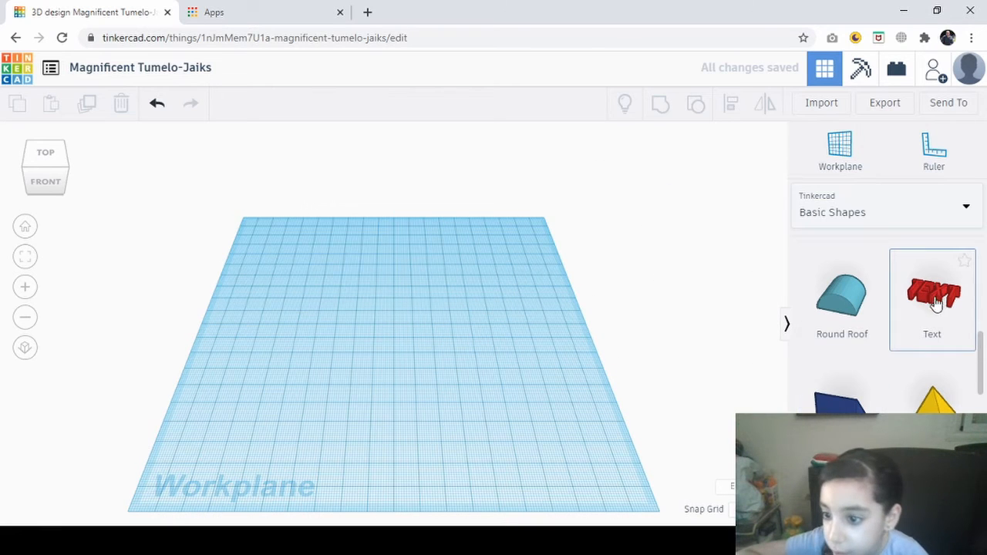
- Place three text shapes one below another, at the back, middle and front of the workplane
drag(908, 275, 370, 267)
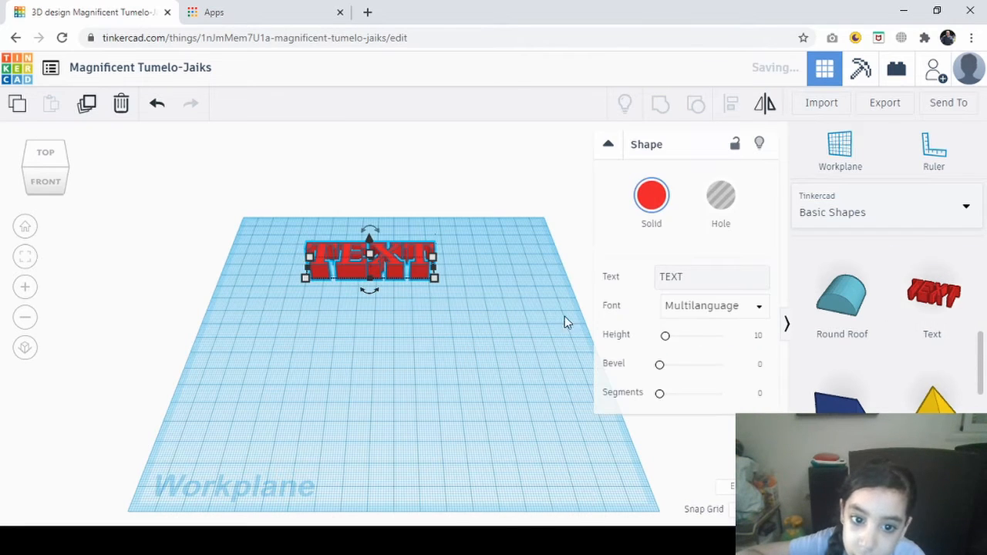
drag(933, 297, 402, 329)
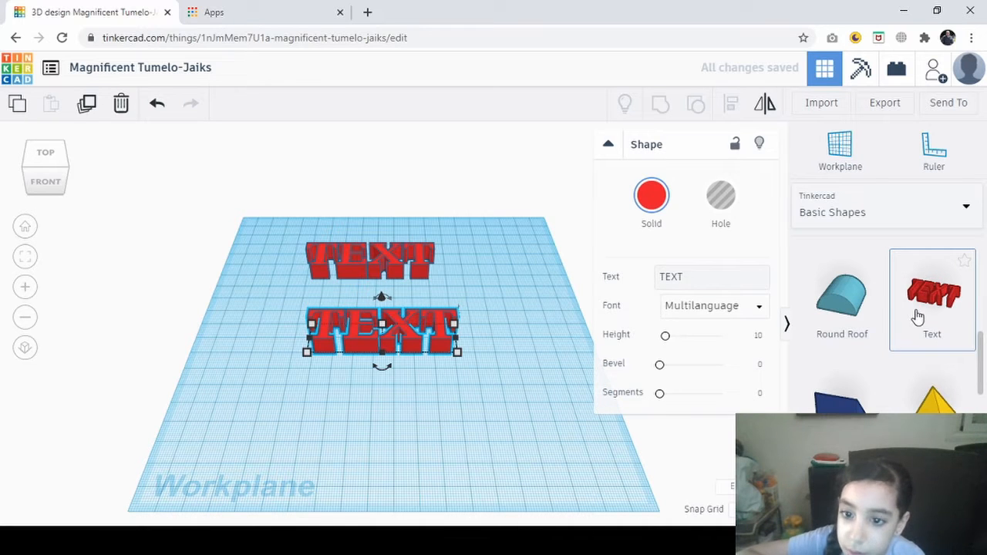
drag(916, 314, 341, 439)
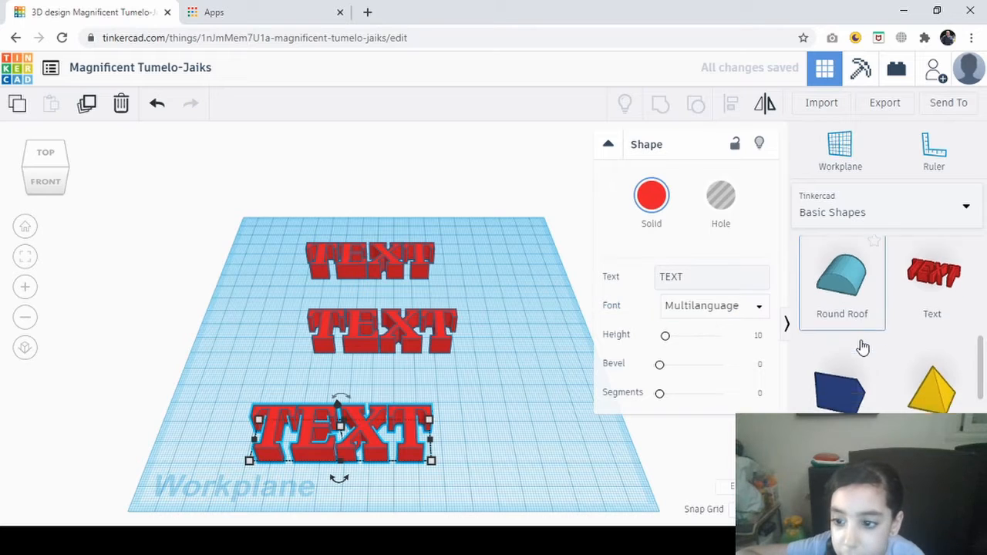
- Add a heart shape beside the column of text shapes and a star shape behind the heart
scroll(859, 346, down, 3)
scroll(862, 347, down, 5)
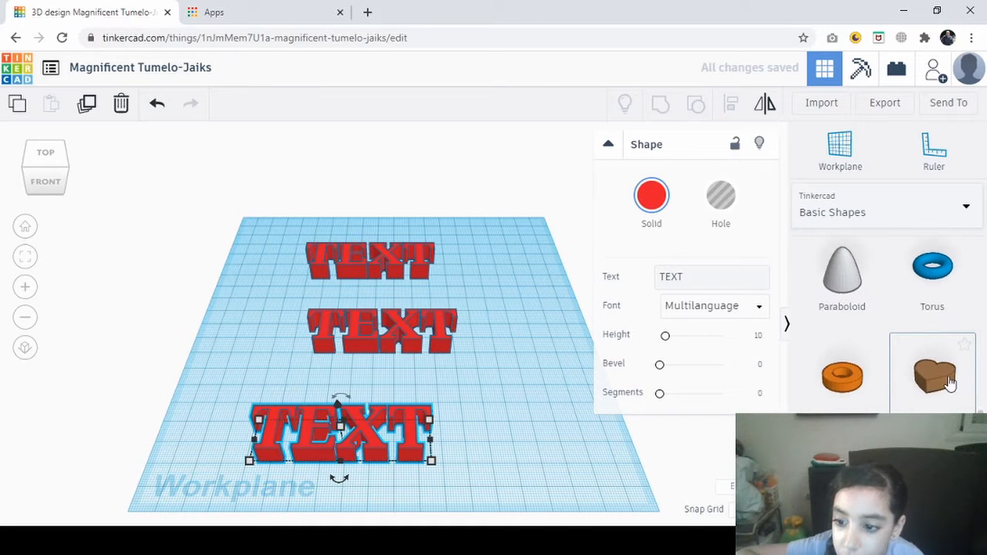
drag(936, 378, 519, 374)
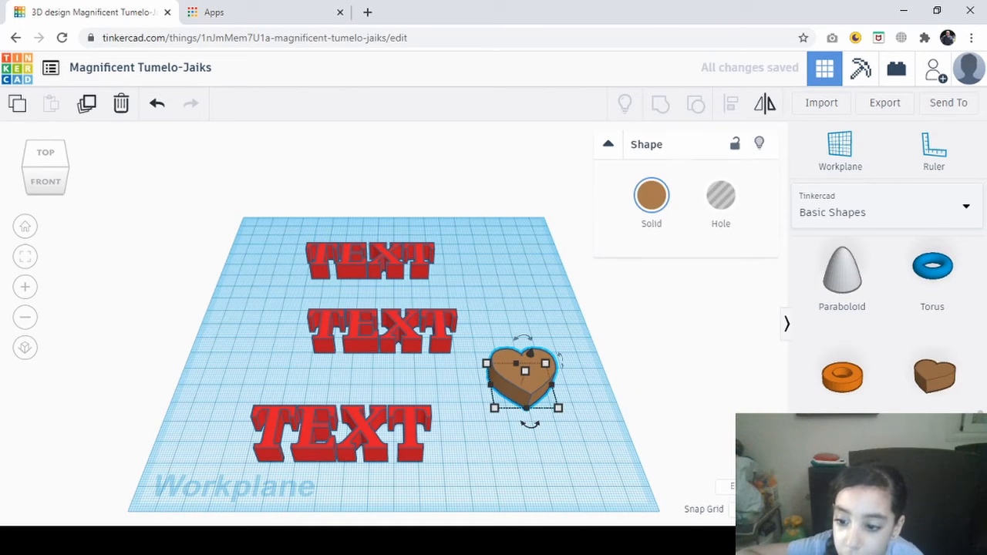
drag(842, 478, 520, 286)
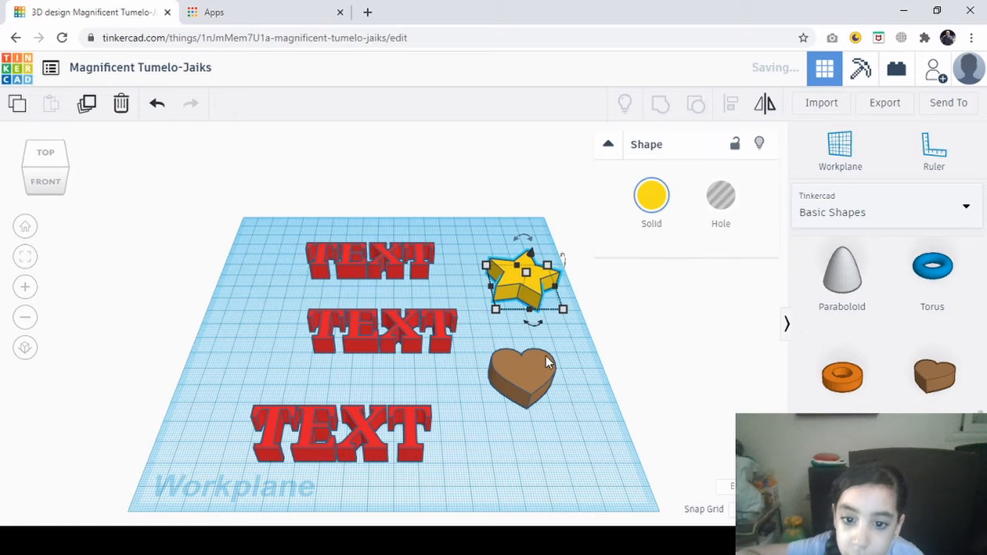
- Move the yellow star off the workplane and delete it
scroll(617, 422, up, 2)
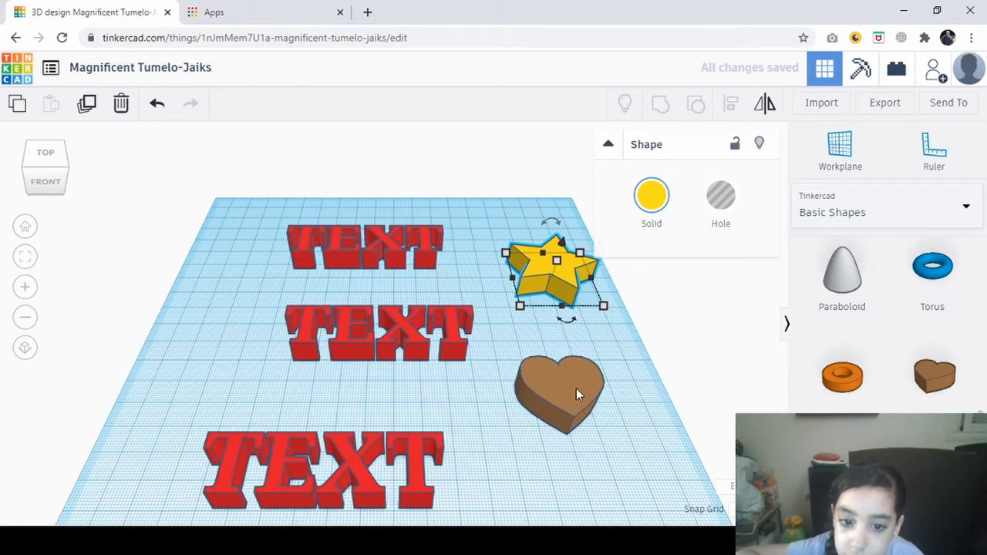
scroll(570, 382, down, 3)
scroll(571, 381, up, 2)
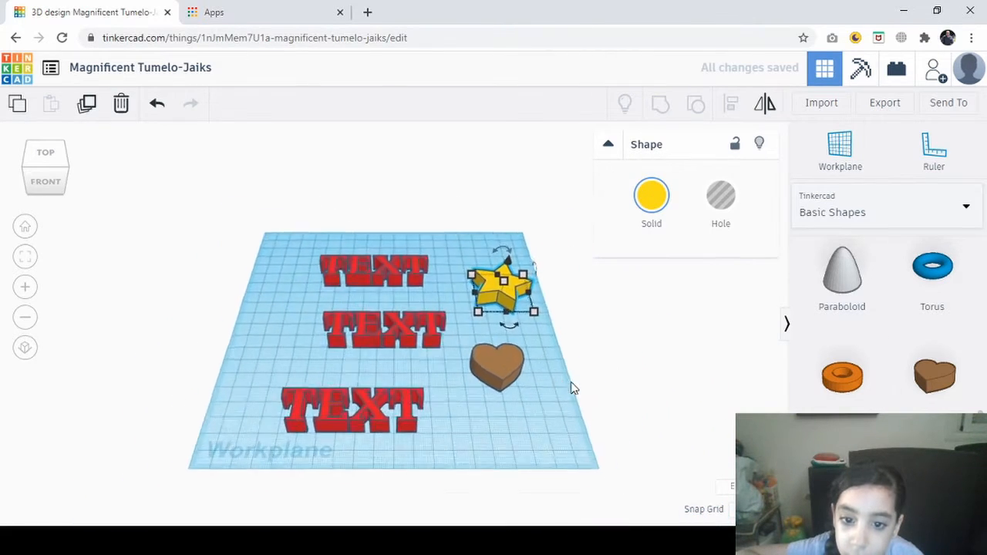
scroll(570, 382, down, 2)
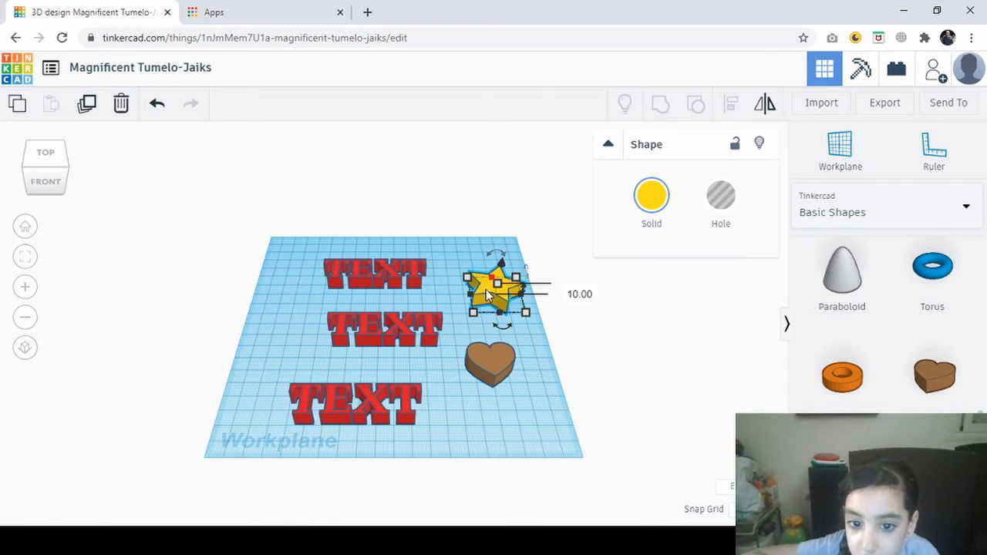
drag(486, 289, 667, 333)
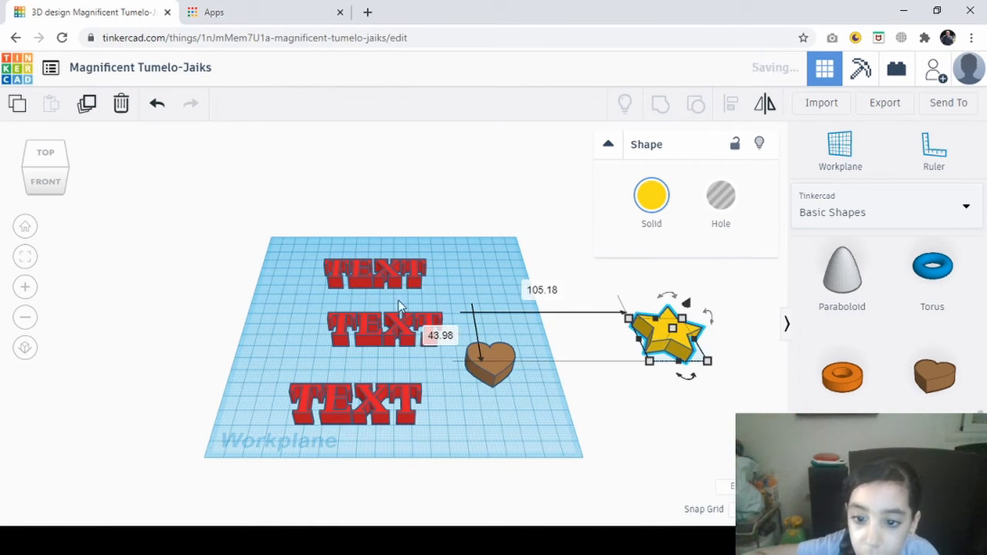
click(121, 104)
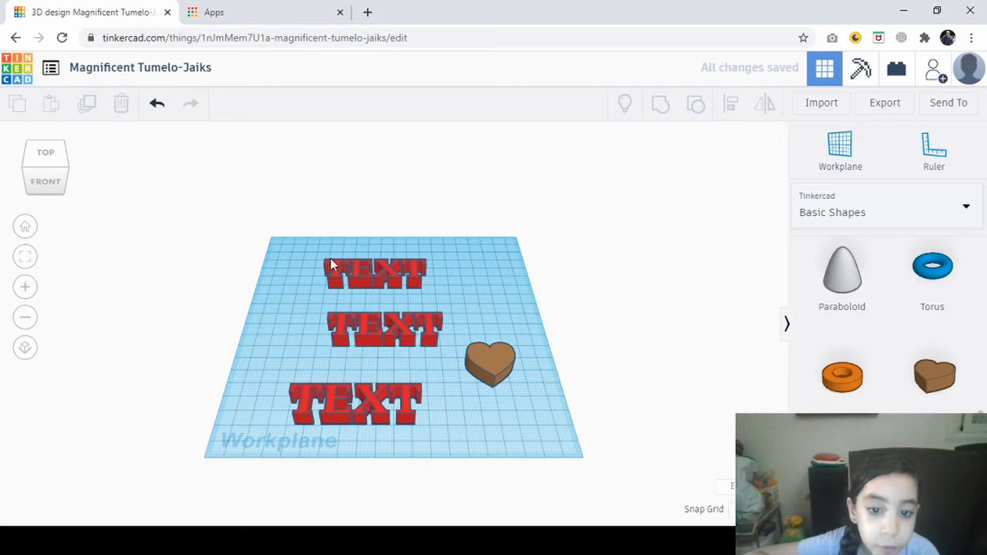
- Move the three text shapes off the workplane, one behind its back edge and two beyond its left side
drag(394, 274, 422, 185)
drag(395, 325, 185, 207)
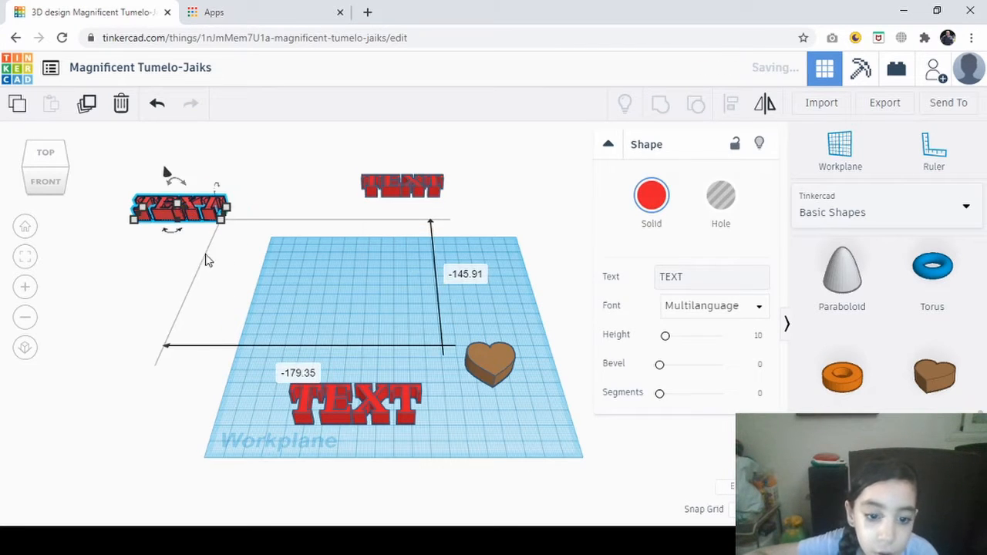
drag(322, 409, 193, 376)
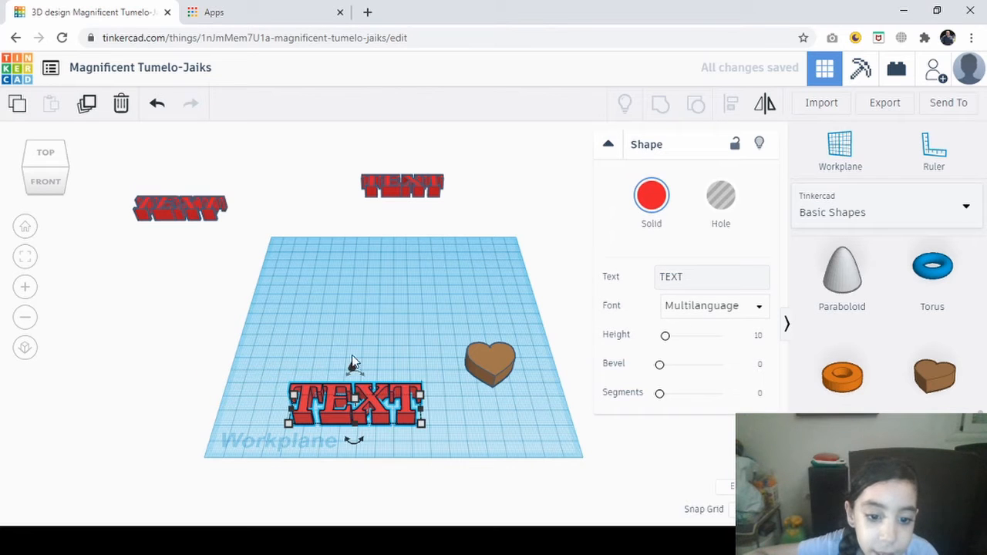
drag(308, 403, 47, 330)
- Change the brown heart's solid colour to the bright pink preset
click(499, 358)
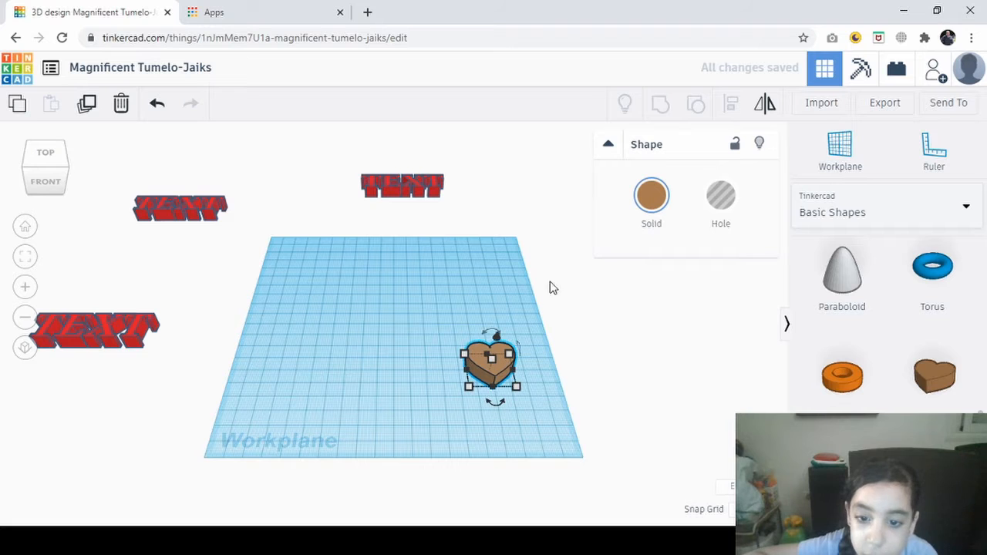
click(656, 193)
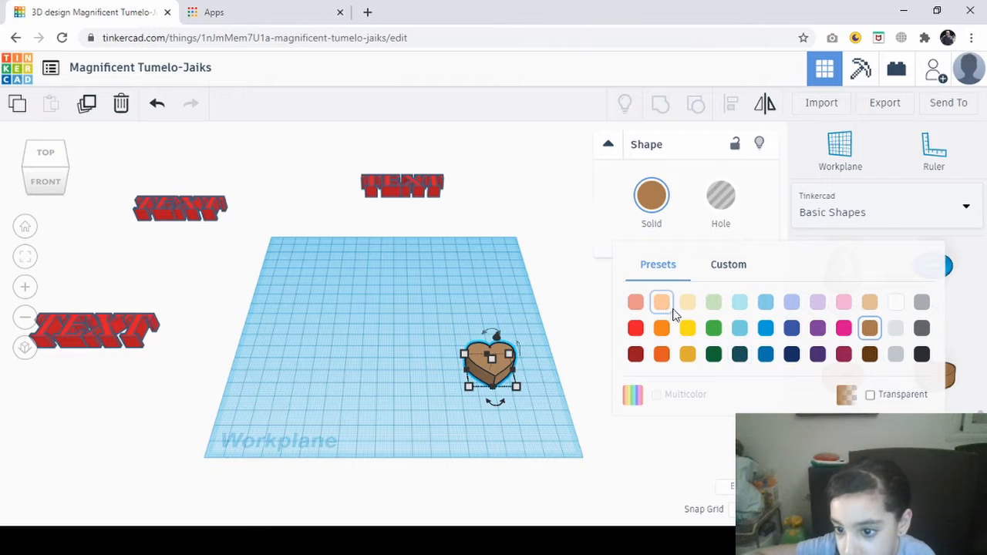
click(844, 330)
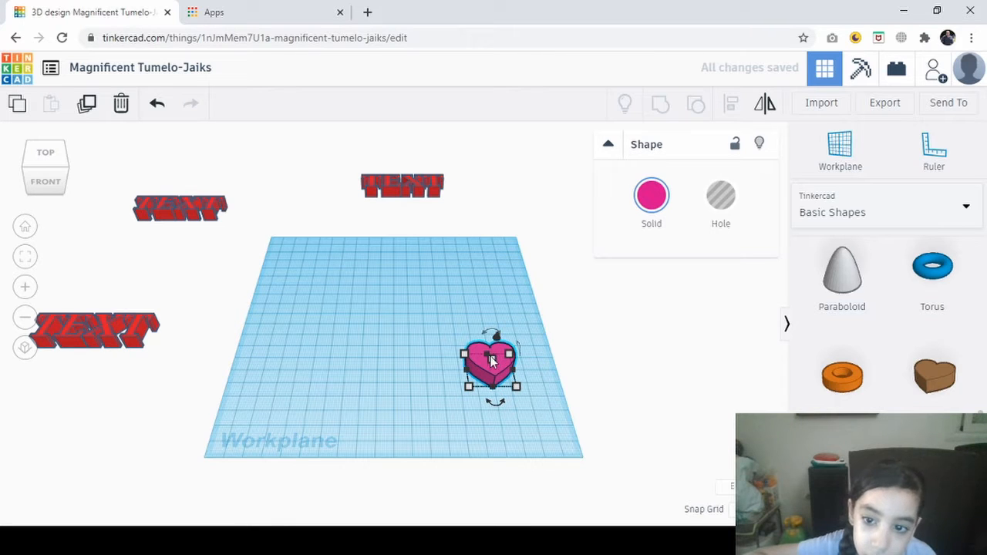
- Enlarge the pink heart to about 165 mm wide and 136 mm deep
drag(493, 355, 375, 417)
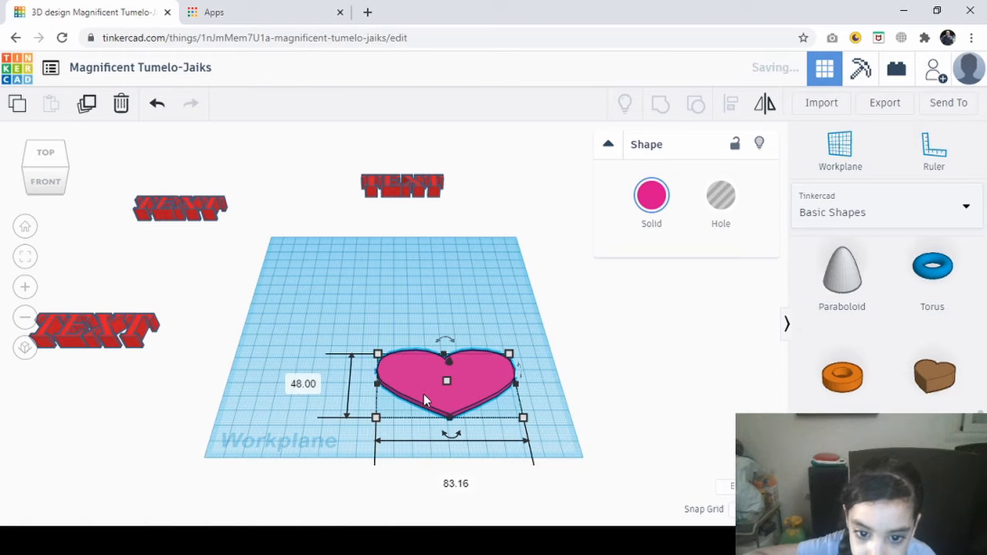
drag(446, 357, 440, 323)
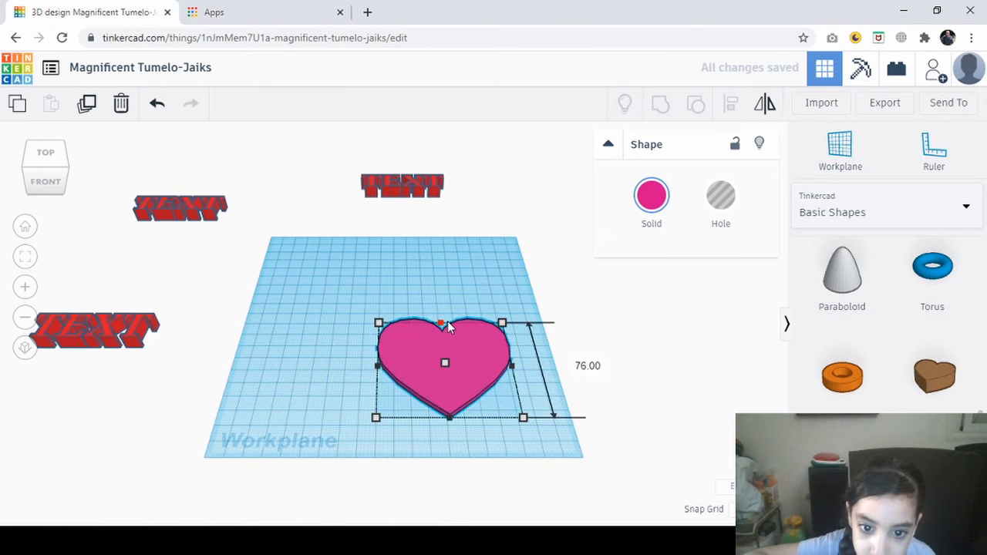
drag(375, 367, 245, 367)
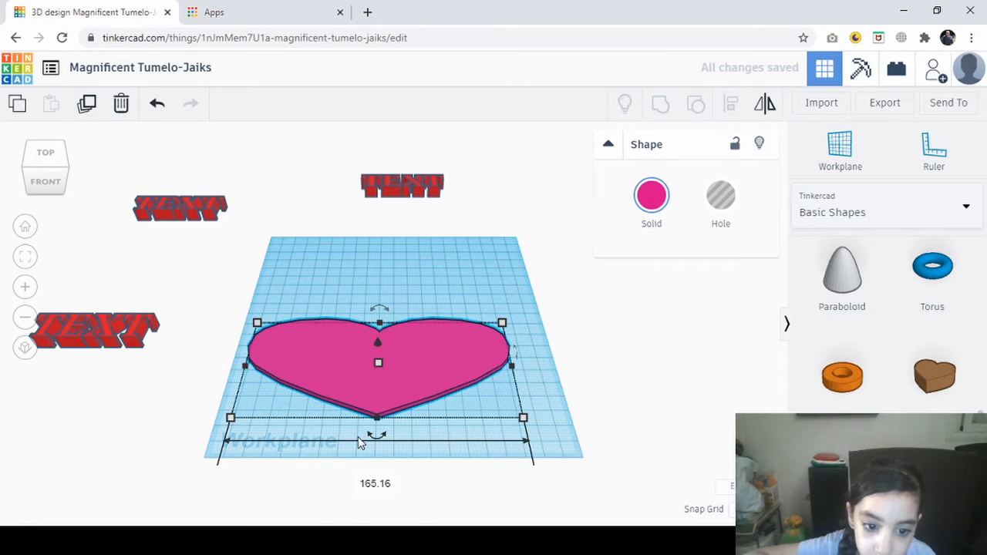
mouse_move(372, 436)
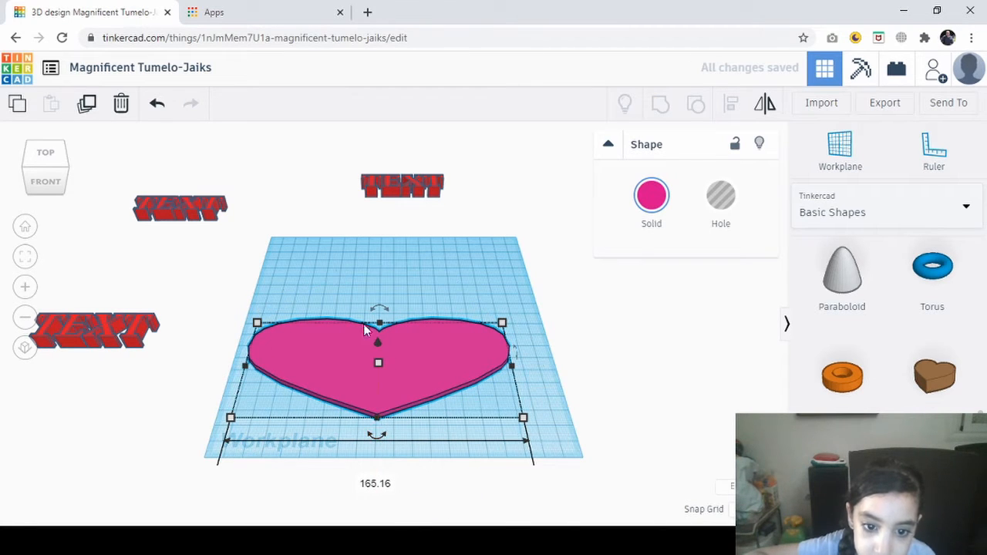
drag(382, 327, 392, 275)
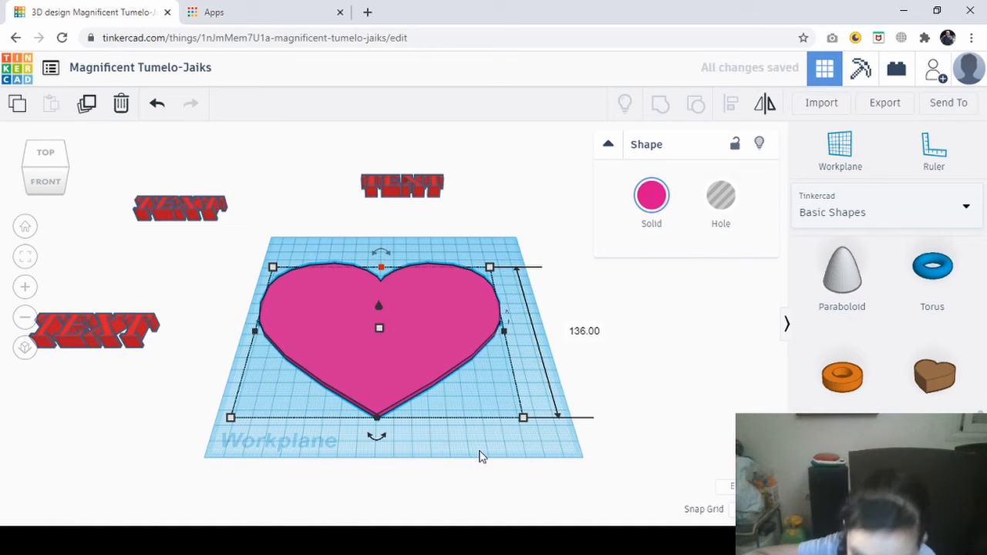
- Move the enlarged heart so it sits roughly centred on the workplane
click(446, 376)
mouse_move(407, 353)
mouse_down()
mouse_move(440, 347)
mouse_move(423, 346)
mouse_up()
click(626, 353)
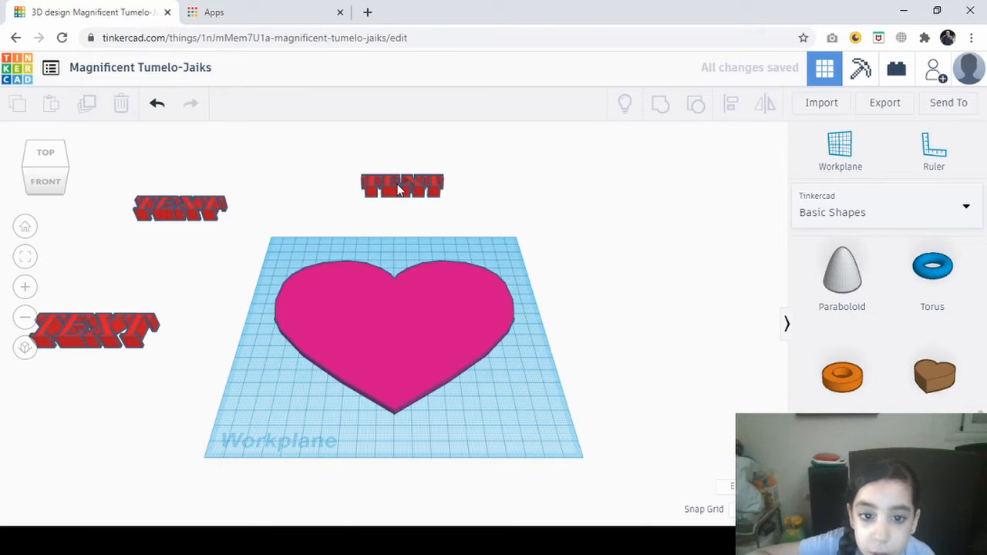
- Move the rear text shape up to the workplane's back edge and change its text to "hi"
drag(397, 190, 378, 226)
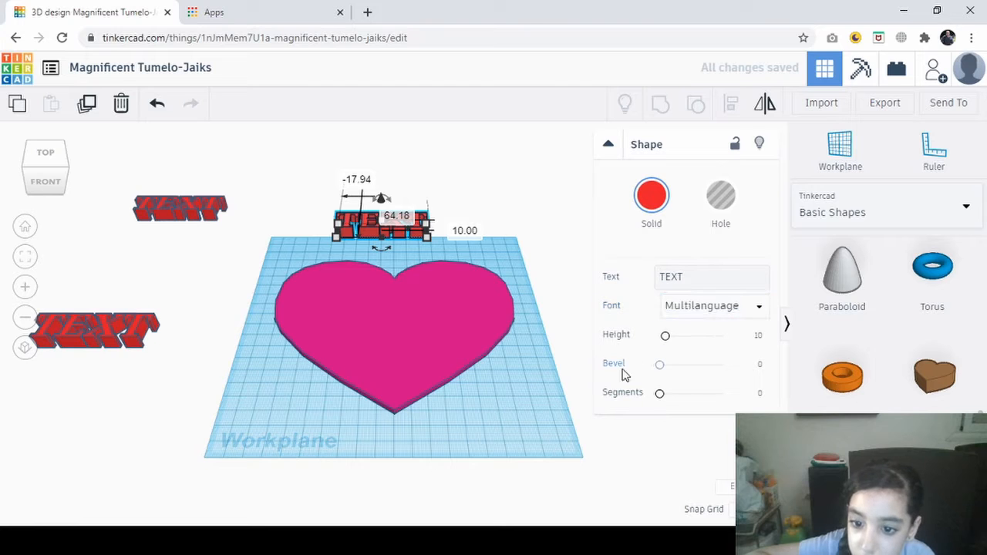
click(706, 275)
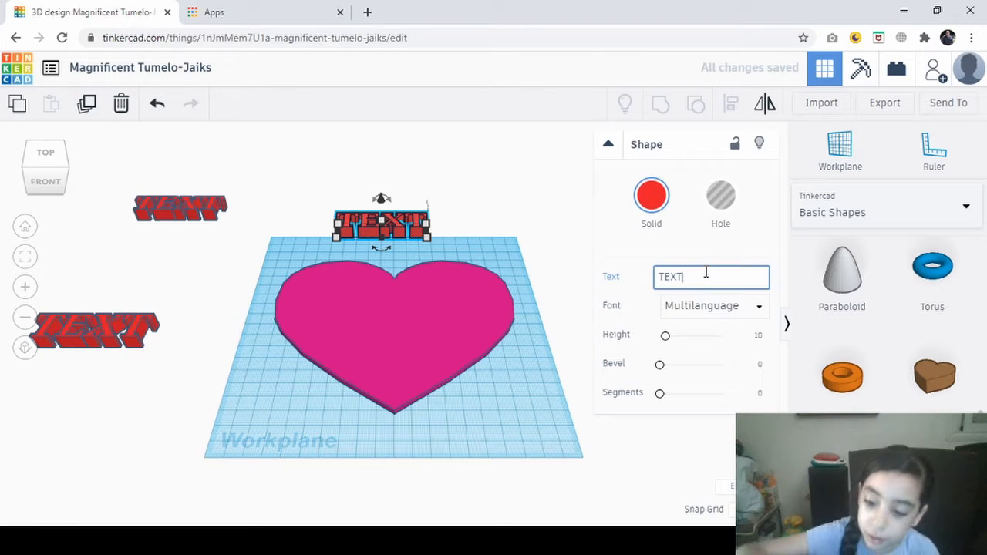
key(BackSpace)
key(BackSpace)
key(BackSpace)
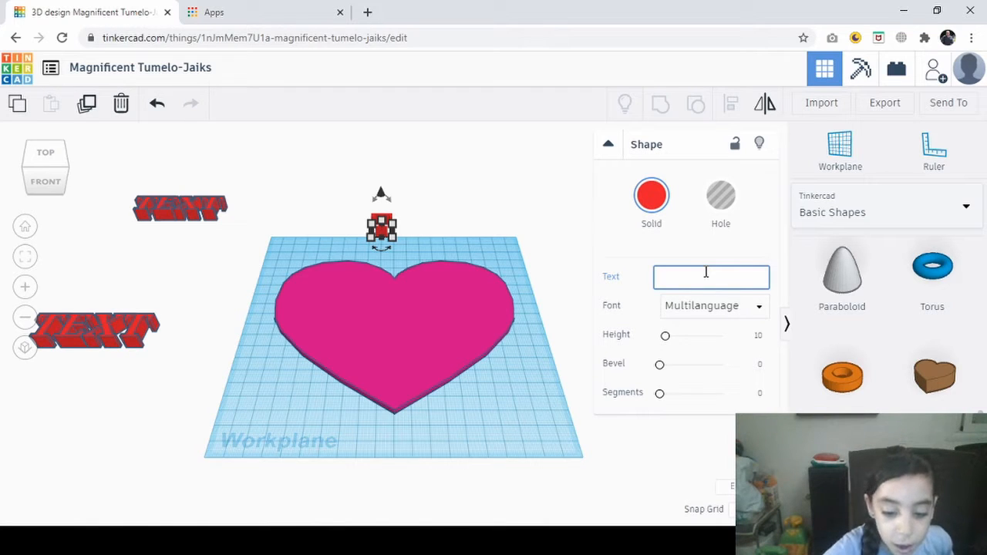
text(hi)
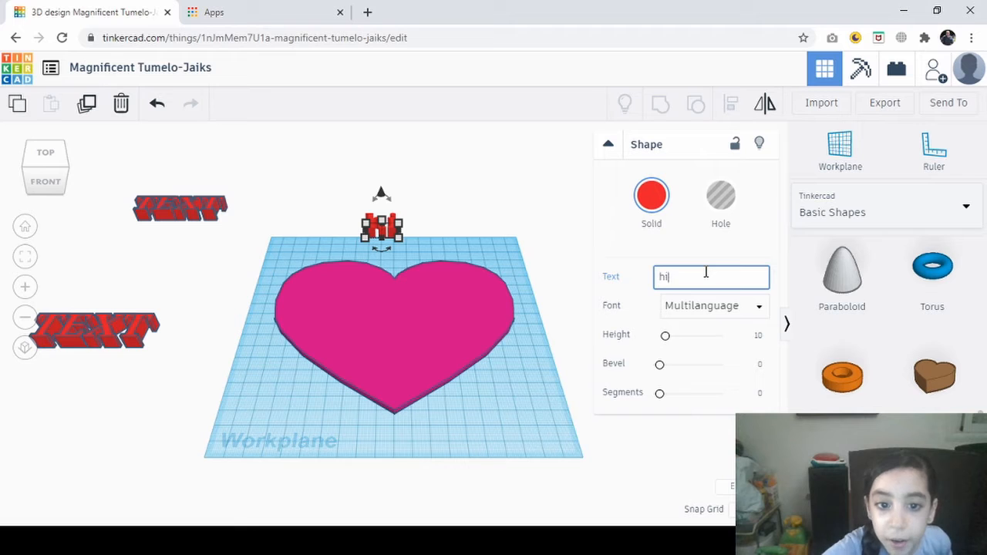
- Change the wording of the text shape at the workplane's back edge to "bye"
key(BackSpace)
key(BackSpace)
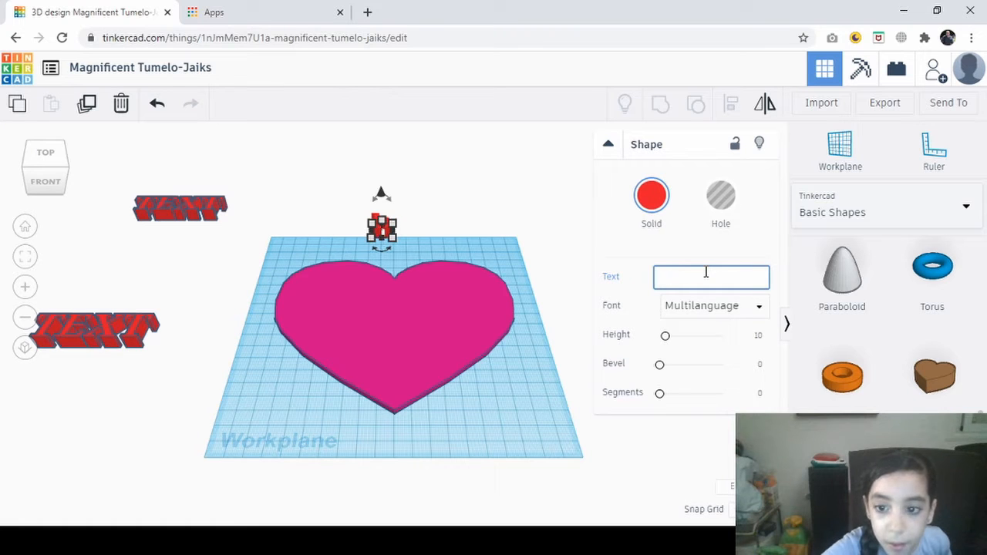
text(b)
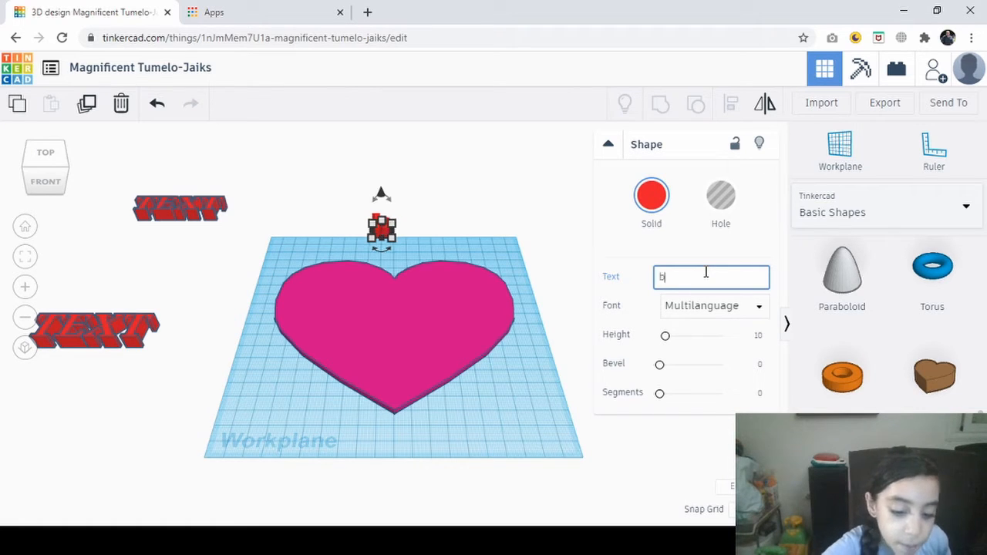
text(ye)
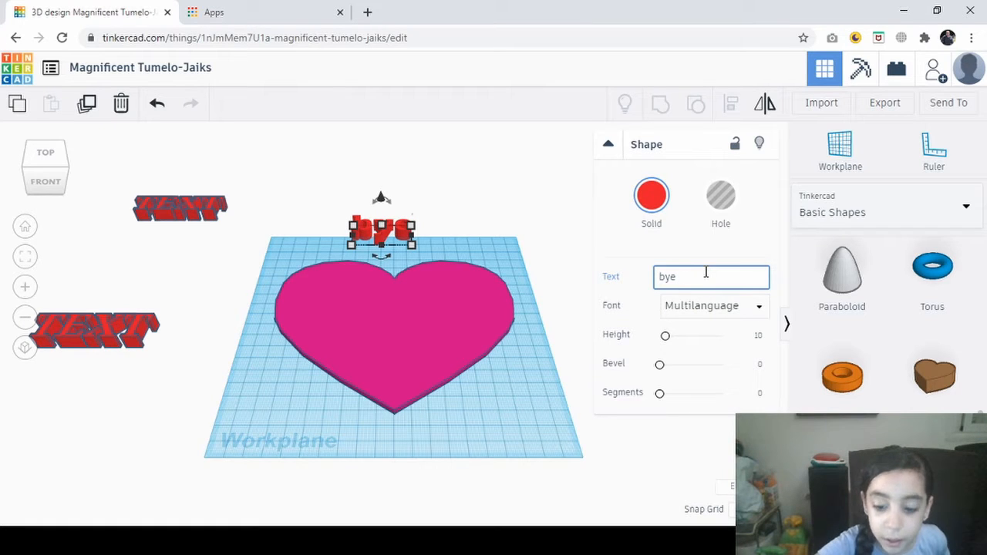
- Replace the wording of the text shape at the workplane's back edge with "Love" and deselect it
key(BackSpace)
key(BackSpace)
key(BackSpace)
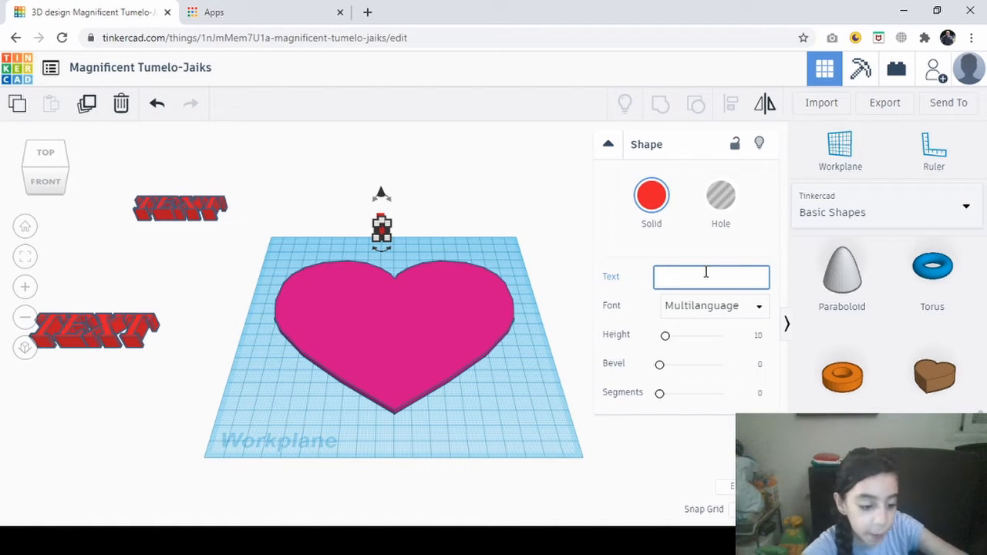
text(L)
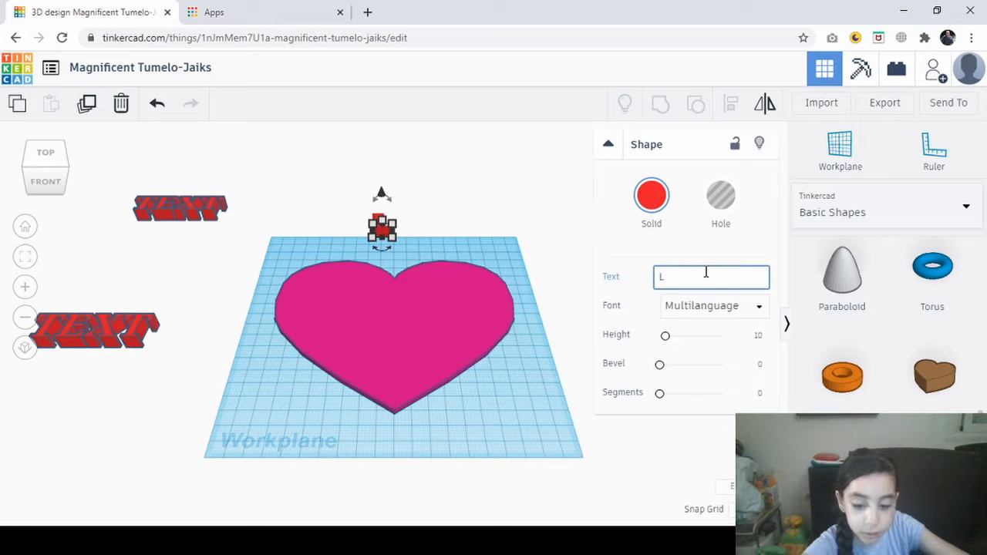
text(ove)
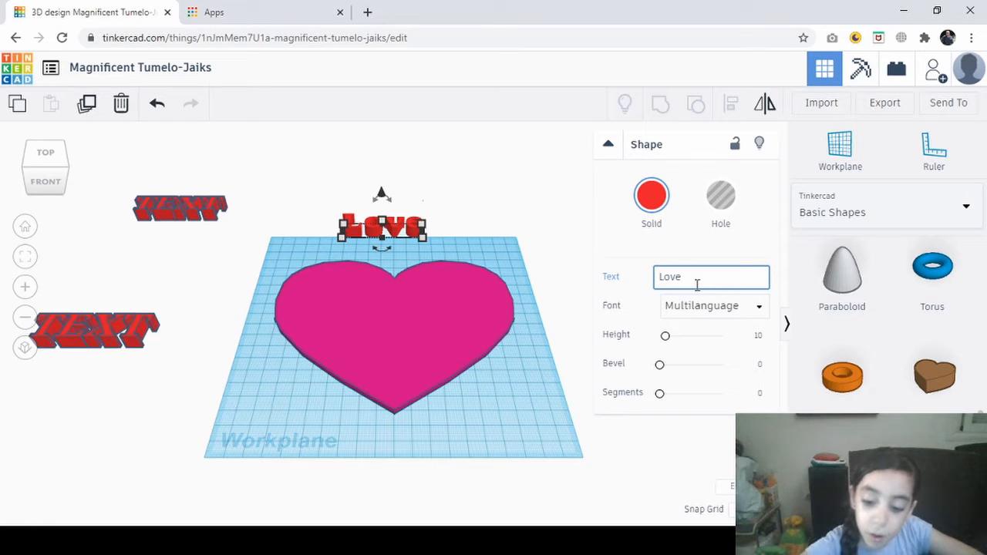
key(Return)
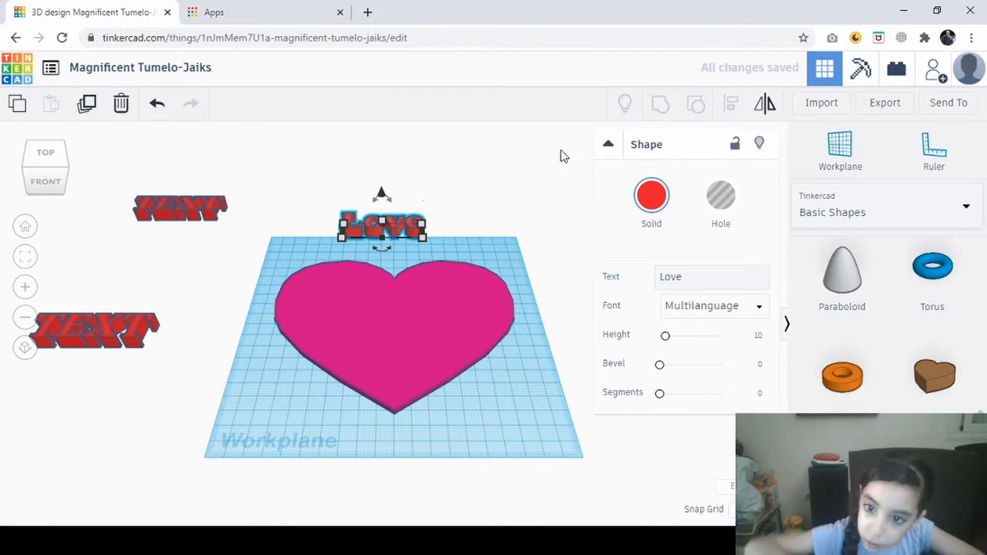
click(215, 233)
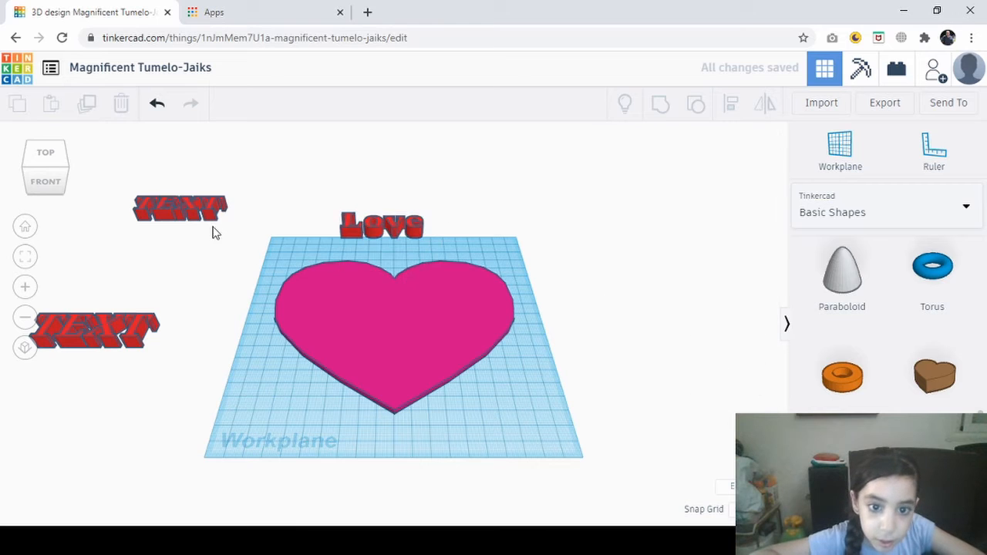
- Change the wording of the rear text shape beside the workplane to "you"
click(193, 208)
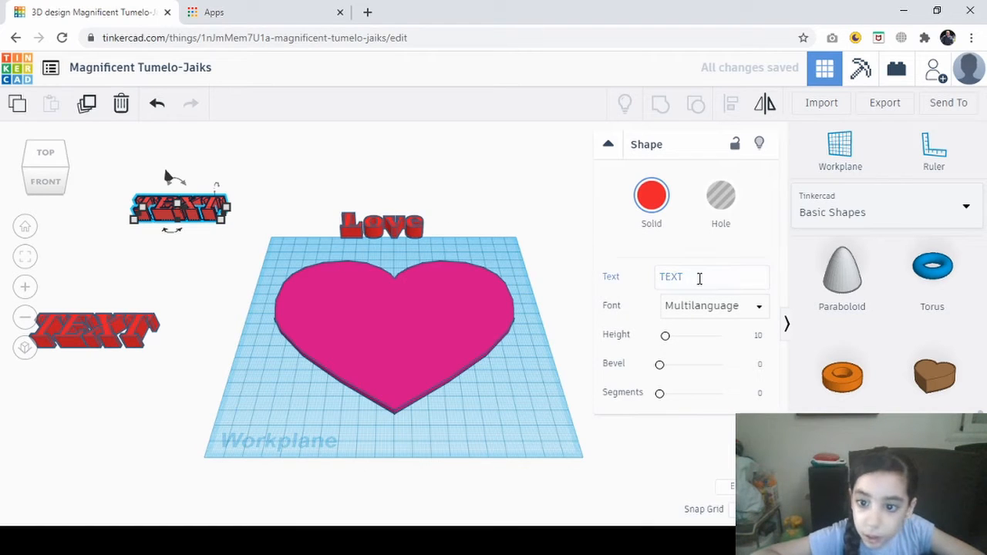
click(701, 275)
key(BackSpace)
key(BackSpace)
key(BackSpace)
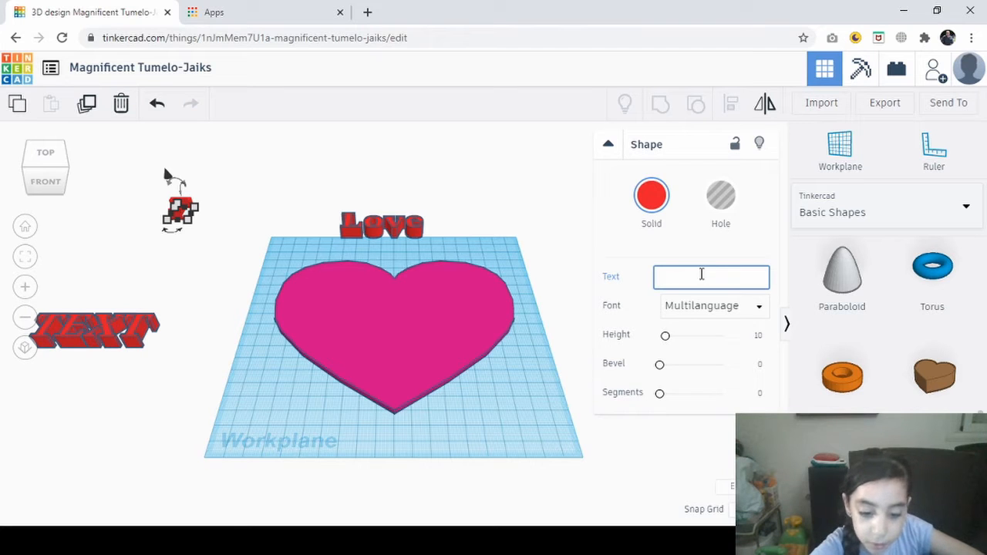
text(yu)
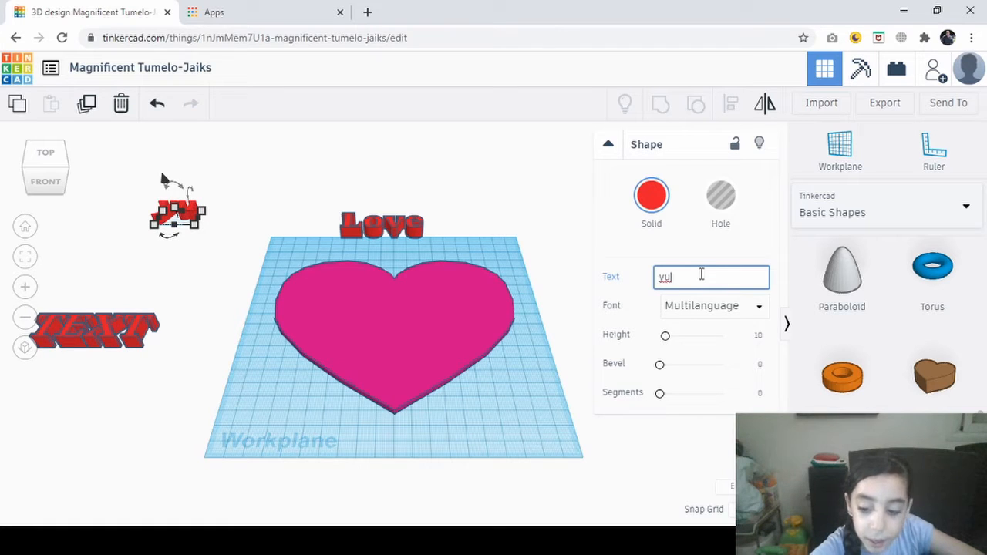
key(BackSpace)
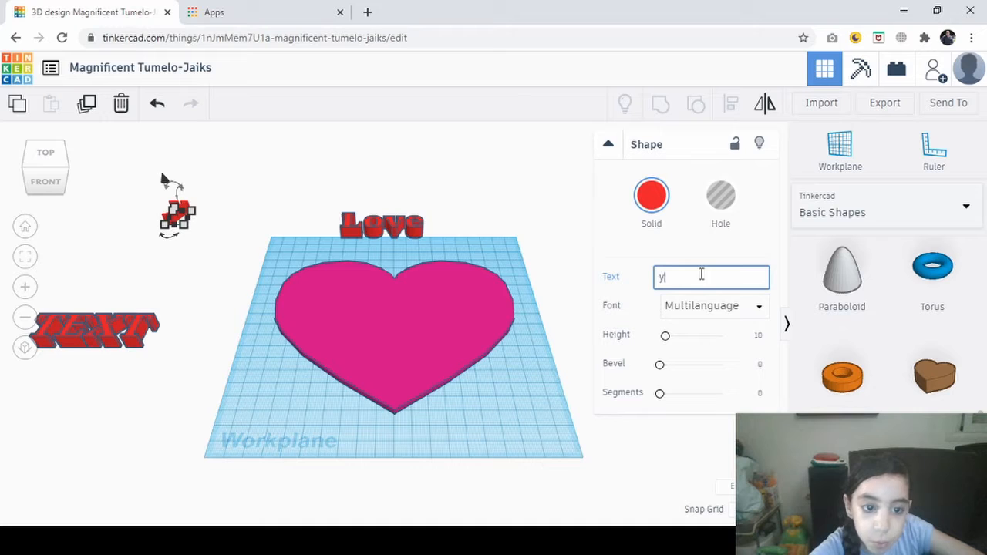
text(ou)
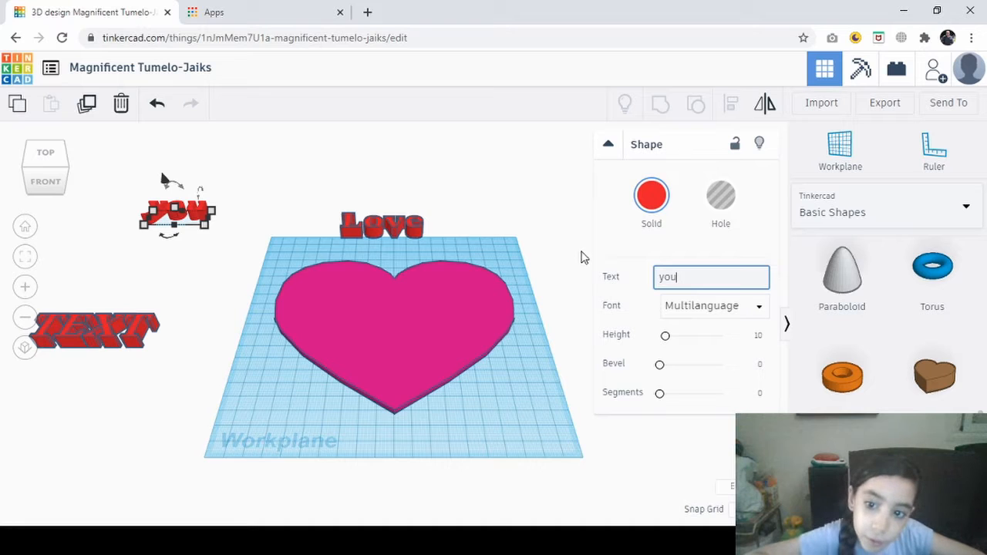
key(Return)
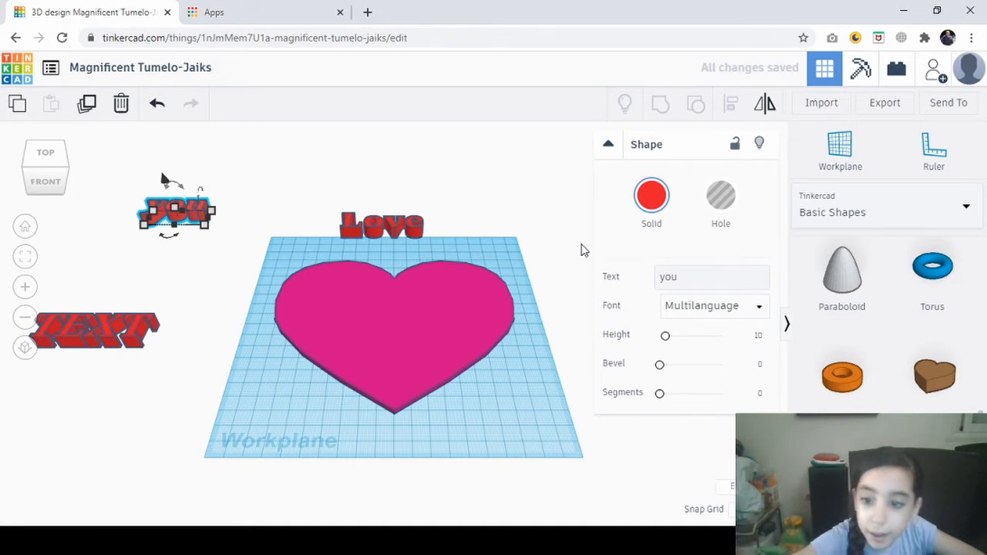
- Replace the wording of the remaining "TEXT" shape with the recipient's first name in lowercase and deselect it
click(99, 345)
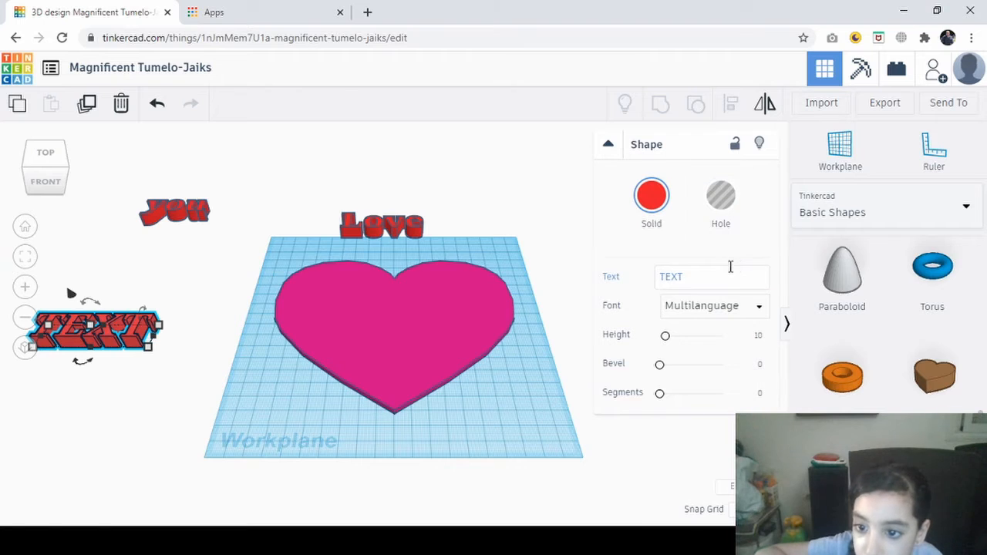
click(699, 281)
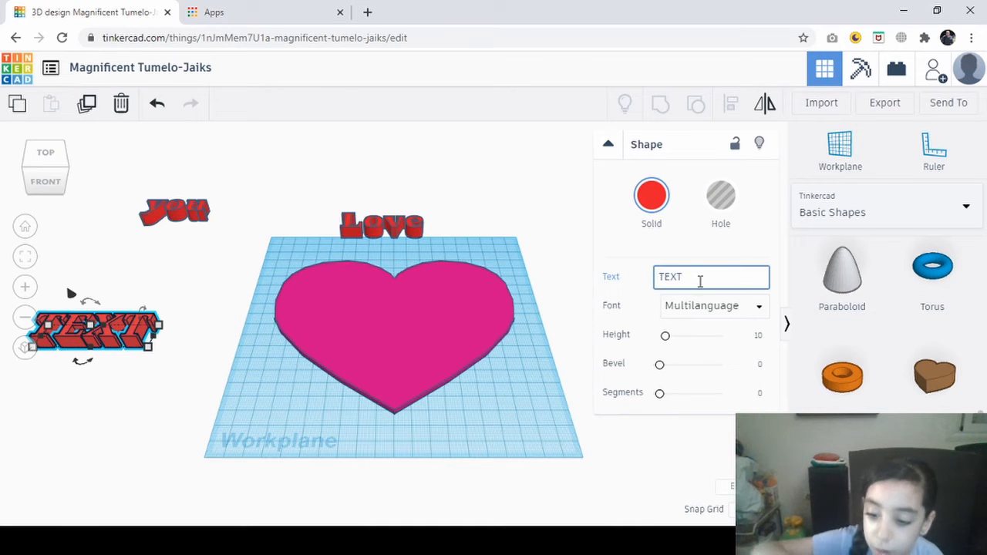
key(BackSpace)
key(BackSpace)
key(BackSpace)
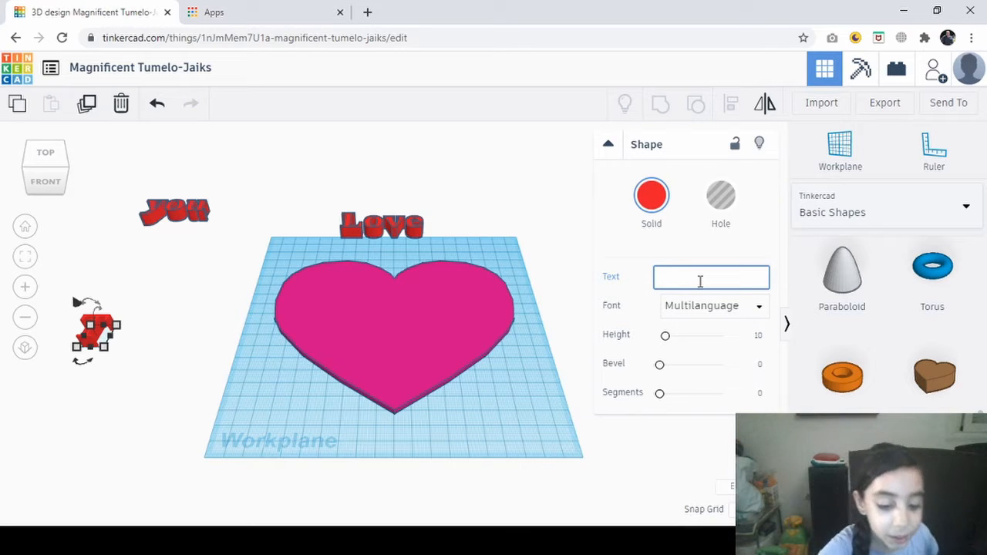
text(p)
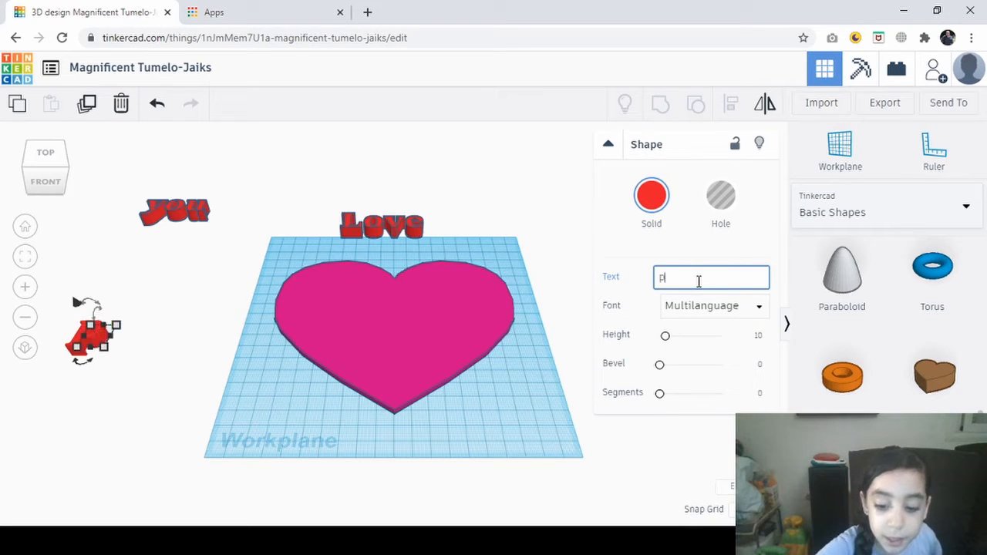
text(h)
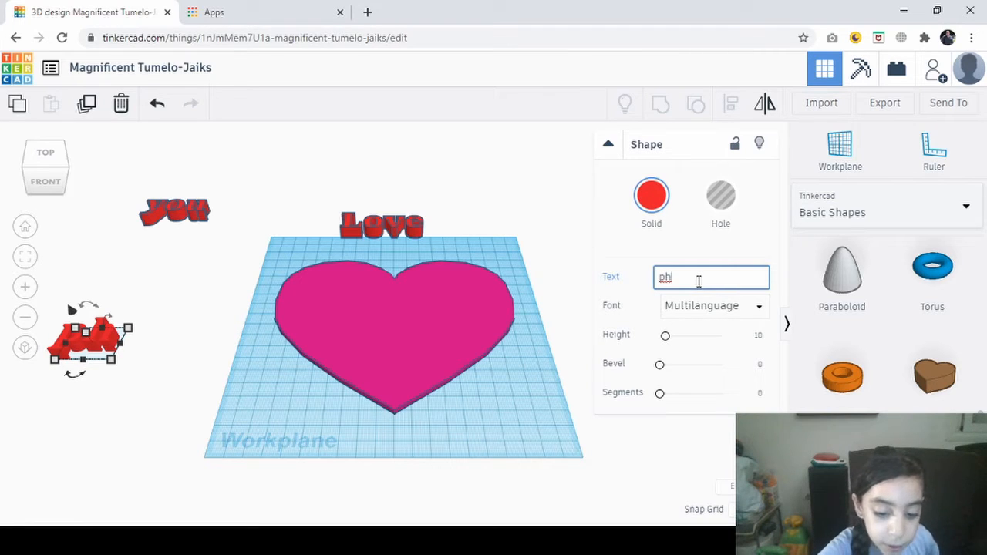
text(i)
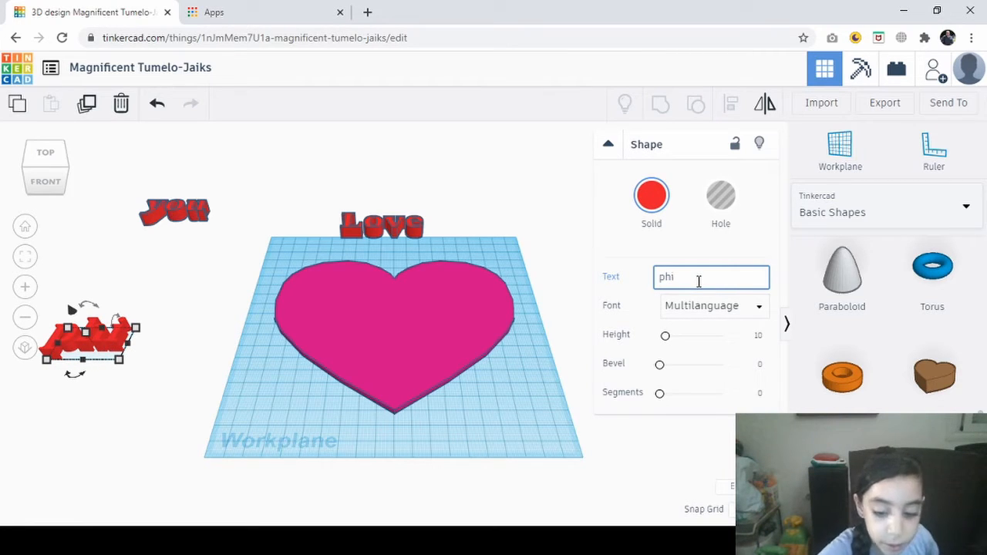
text(l)
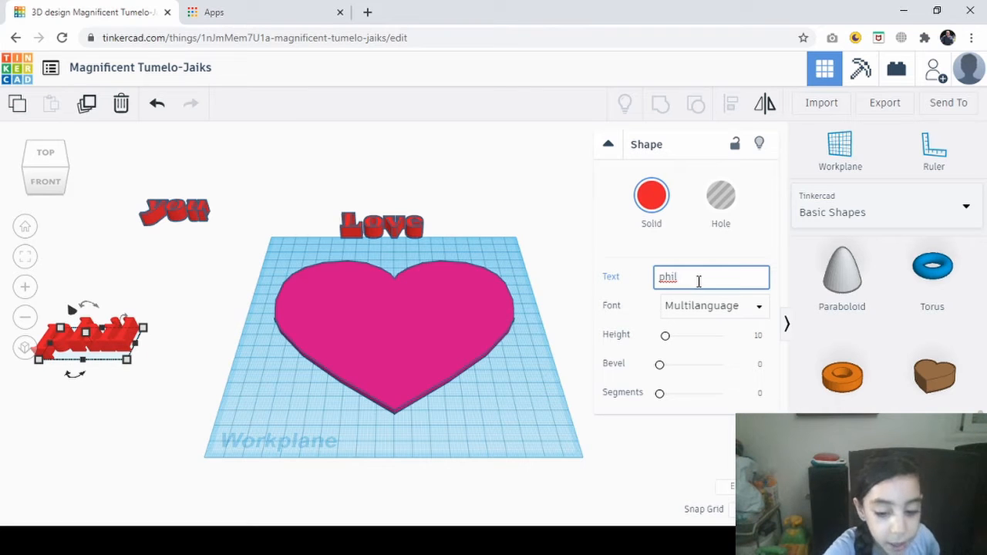
text(o)
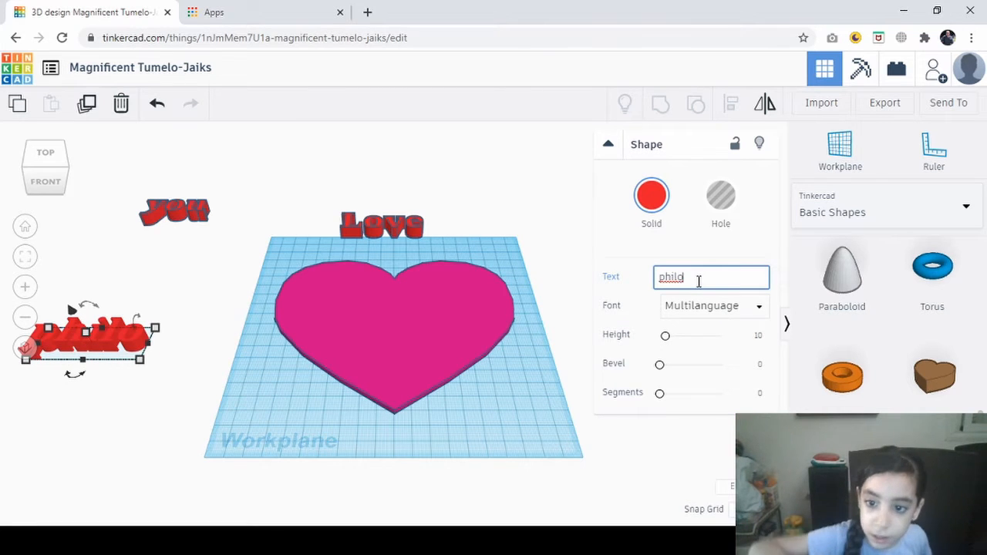
key(BackSpace)
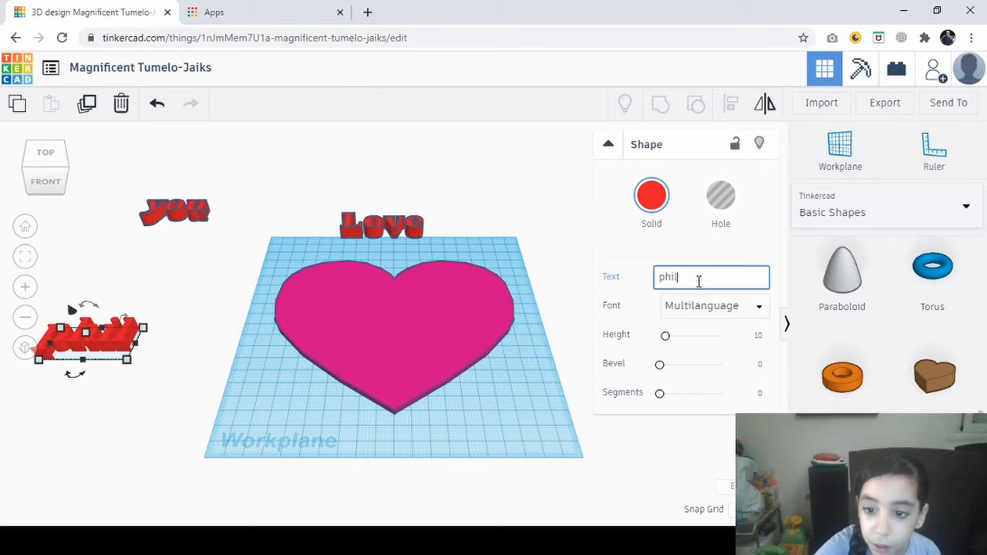
text(o)
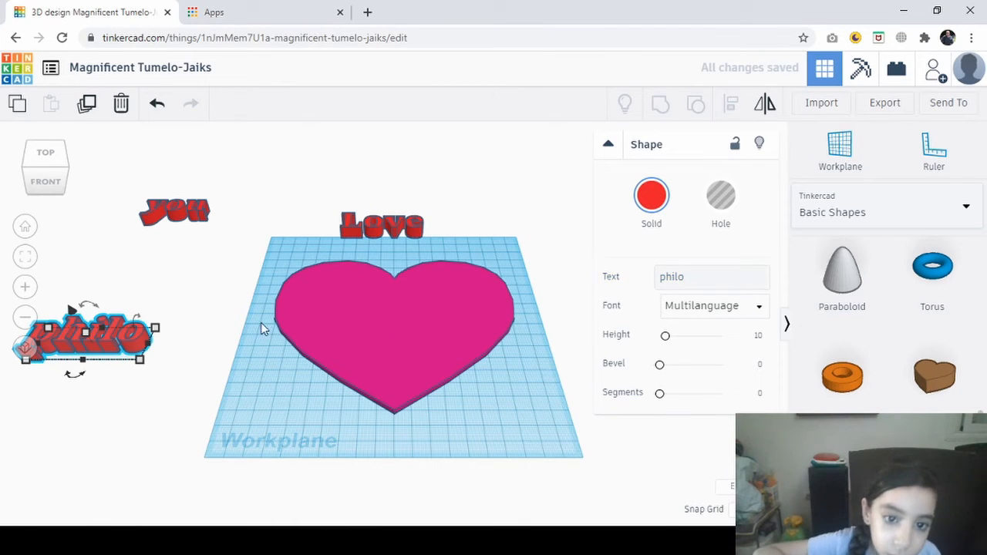
click(213, 279)
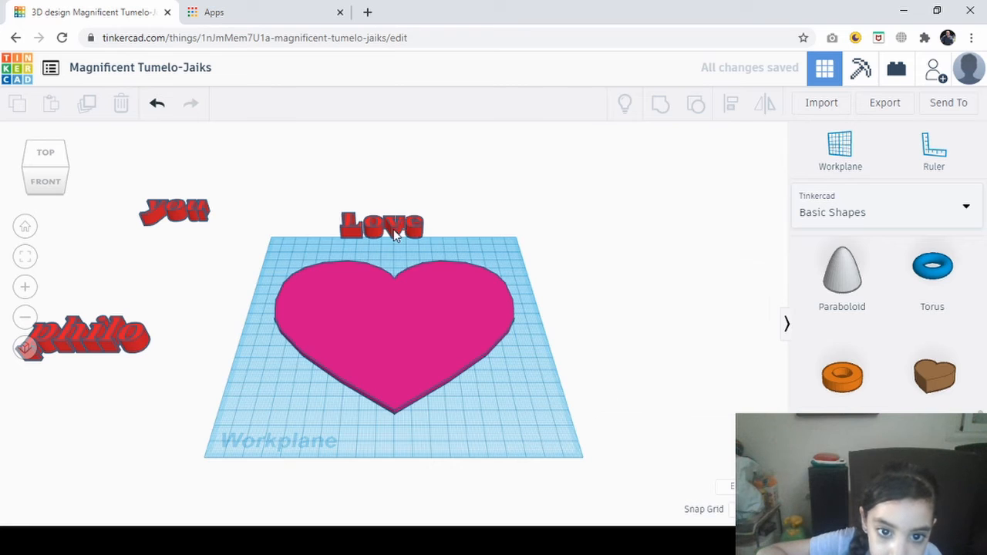
- Place "Love" on the heart's upper left lobe, "you" on the upper right lobe and the name centred below them
click(394, 229)
drag(353, 236, 314, 296)
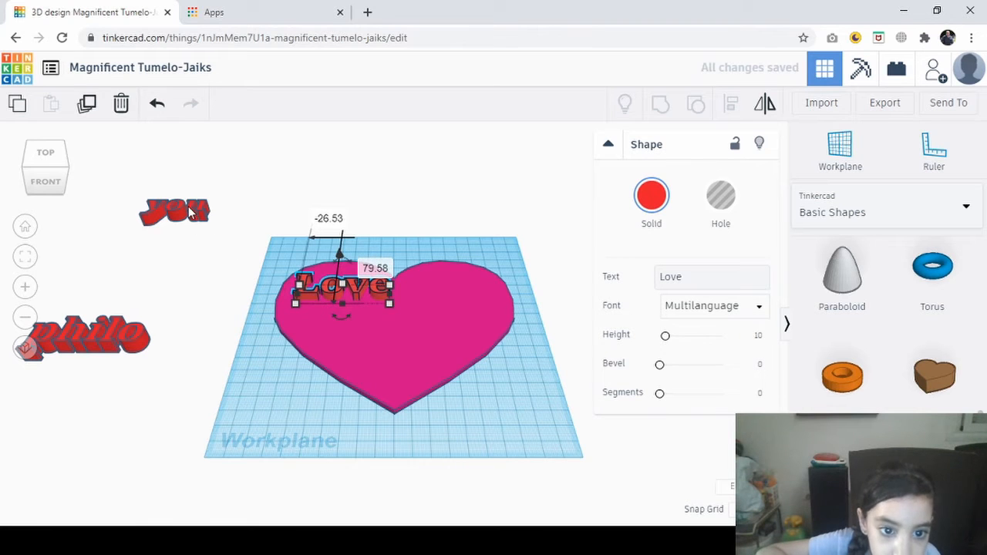
drag(190, 213, 469, 284)
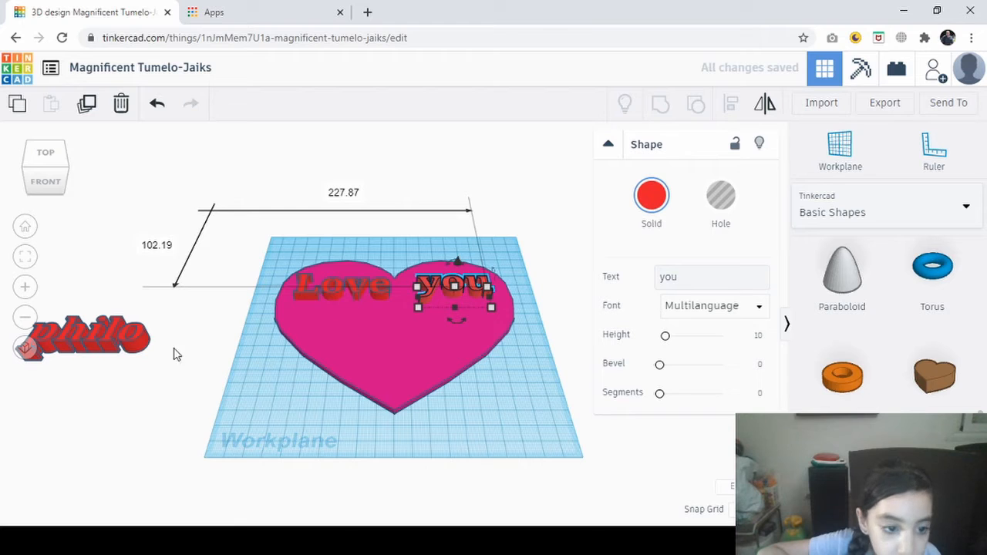
drag(127, 344, 428, 349)
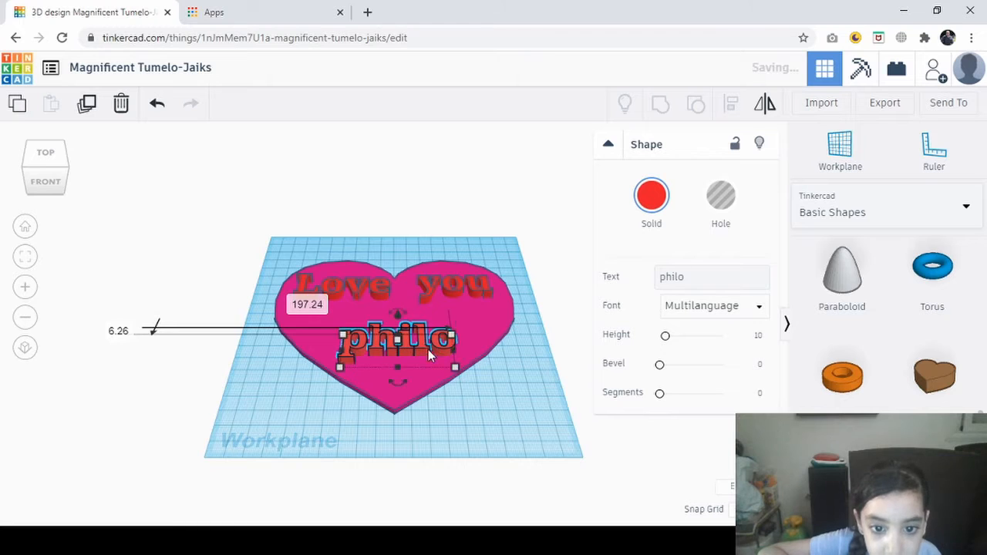
click(503, 415)
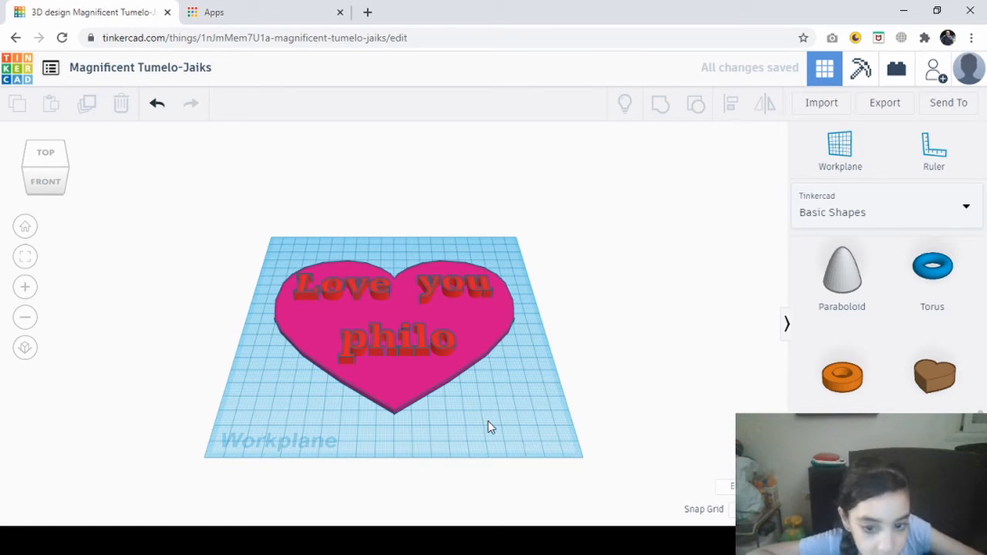
- Increase the pink heart's height to 5 mm and deselect it
right_drag(488, 427, 205, 427)
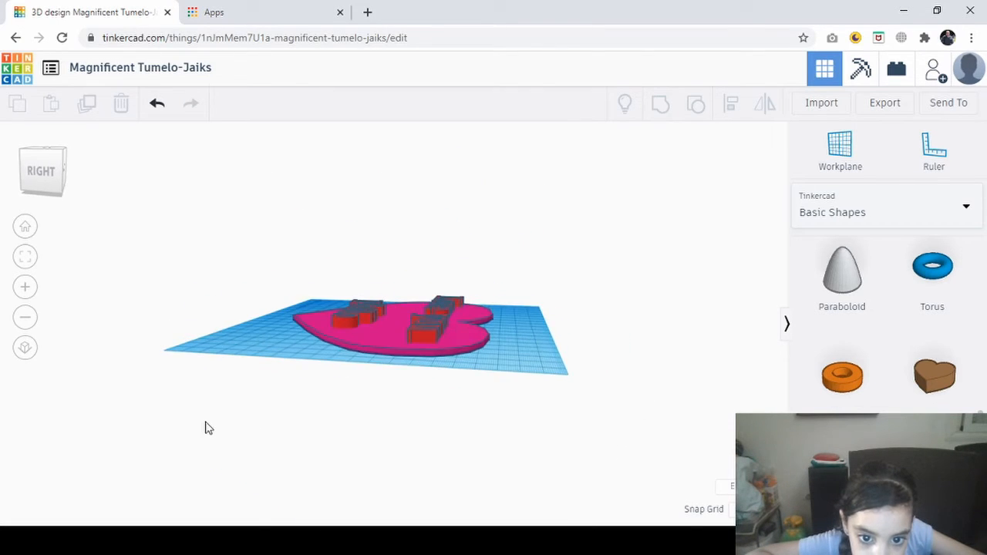
click(367, 345)
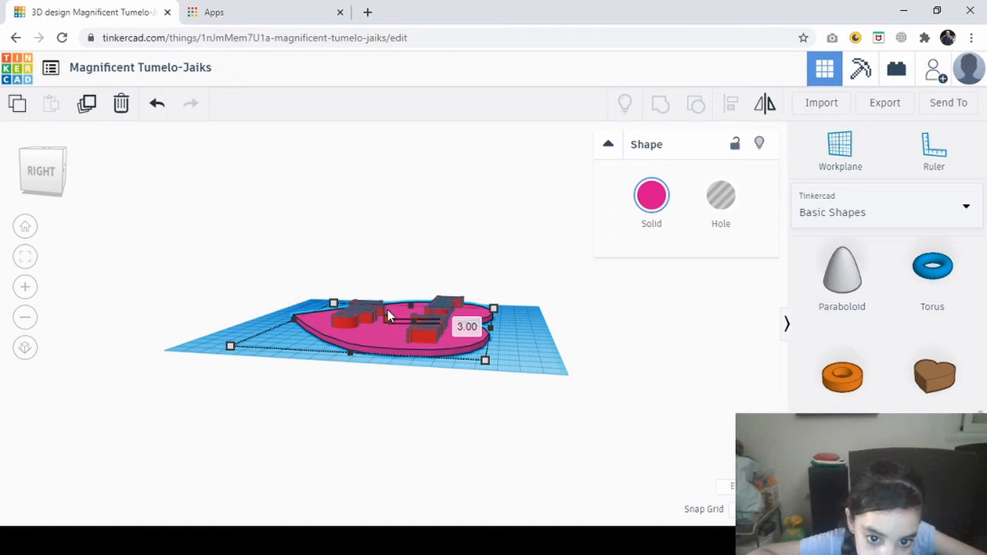
mouse_move(387, 309)
mouse_down()
mouse_move(387, 300)
mouse_move(384, 311)
mouse_up()
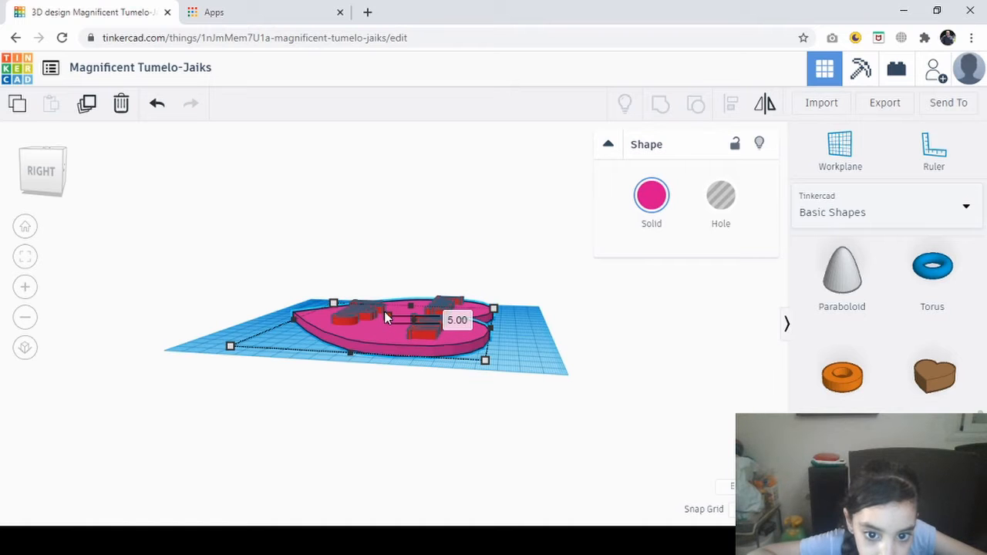
click(338, 402)
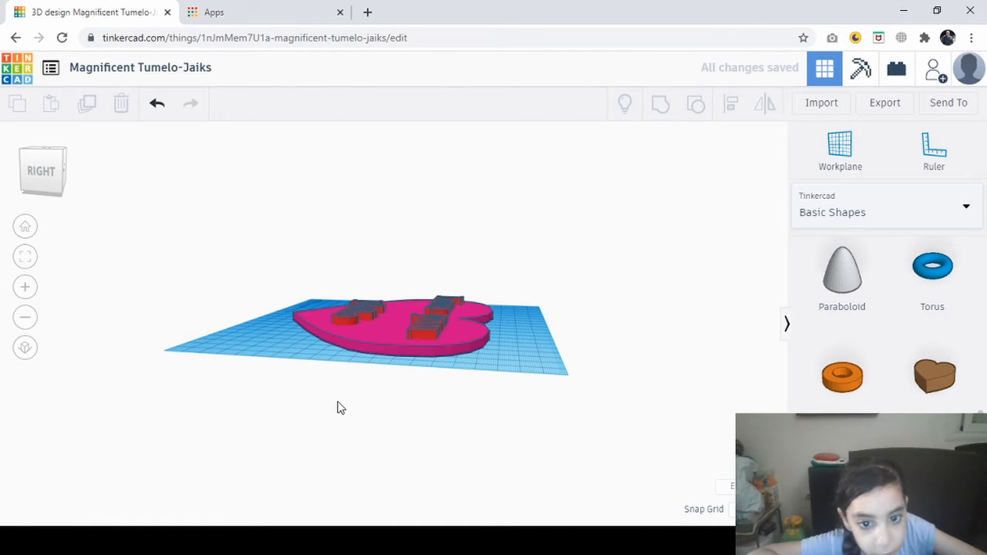
right_drag(338, 403, 372, 384)
scroll(398, 353, up, 5)
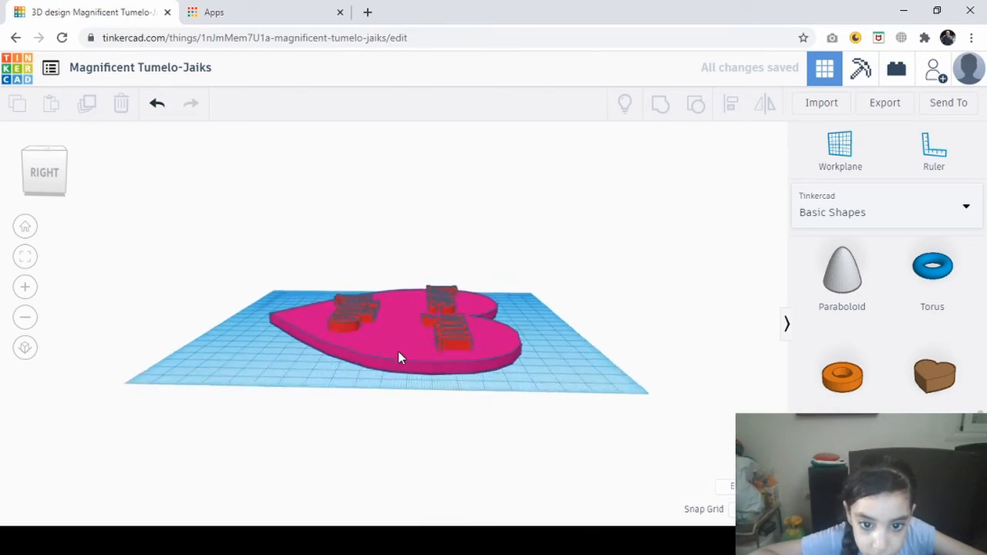
right_drag(399, 353, 428, 546)
scroll(624, 481, down, 5)
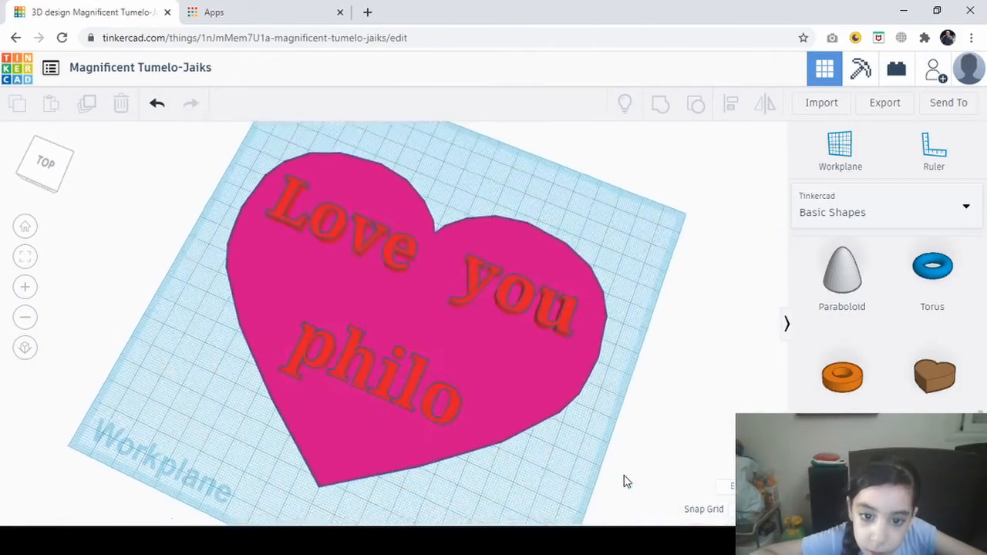
- Browse the personal part collection and the complete set of shape generators for another shape to add
right_drag(473, 468, 516, 473)
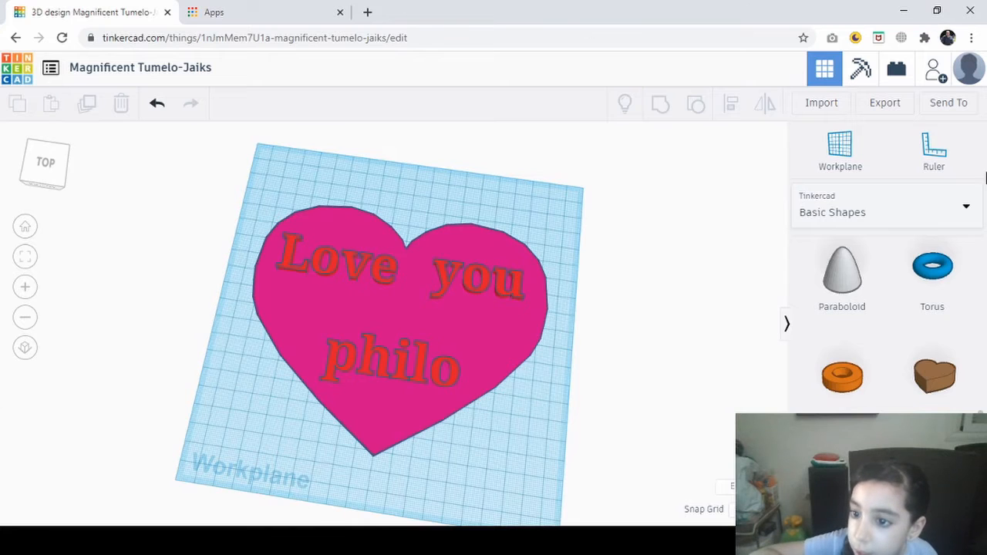
click(889, 224)
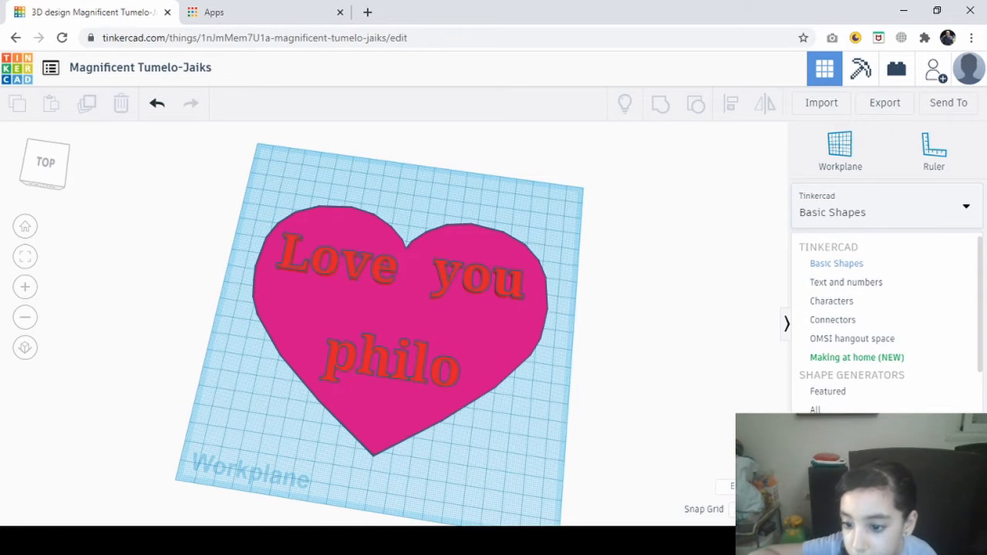
scroll(886, 309, down, 3)
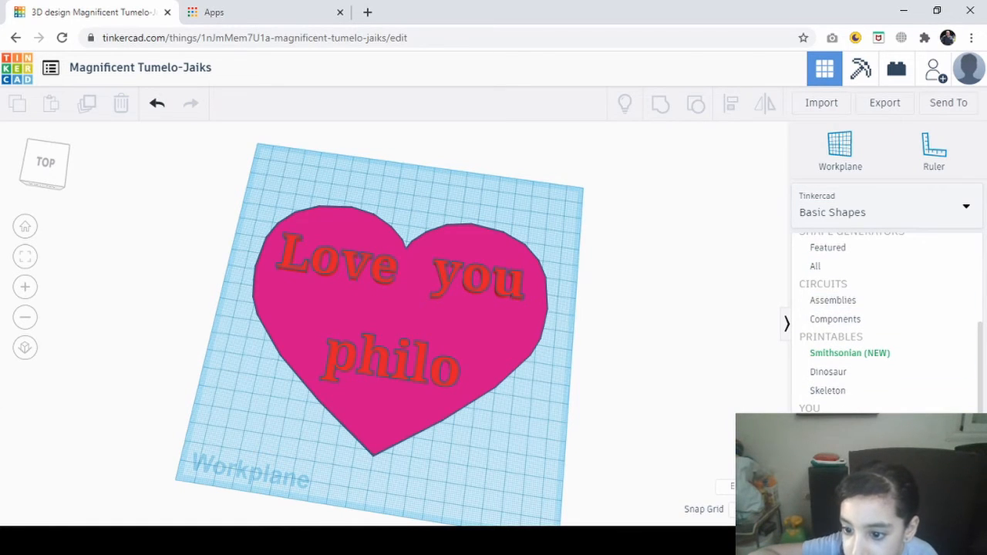
click(836, 425)
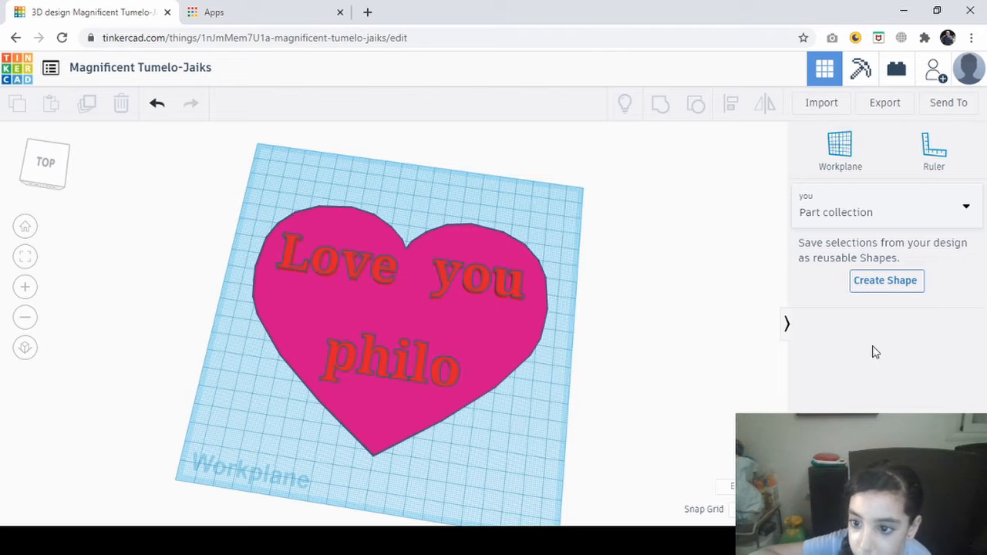
click(807, 209)
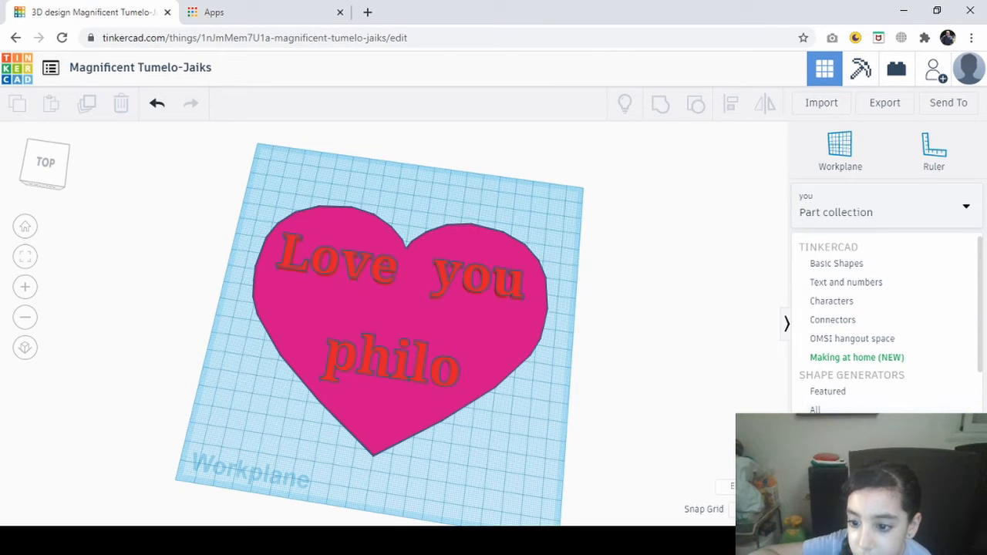
scroll(879, 324, down, 3)
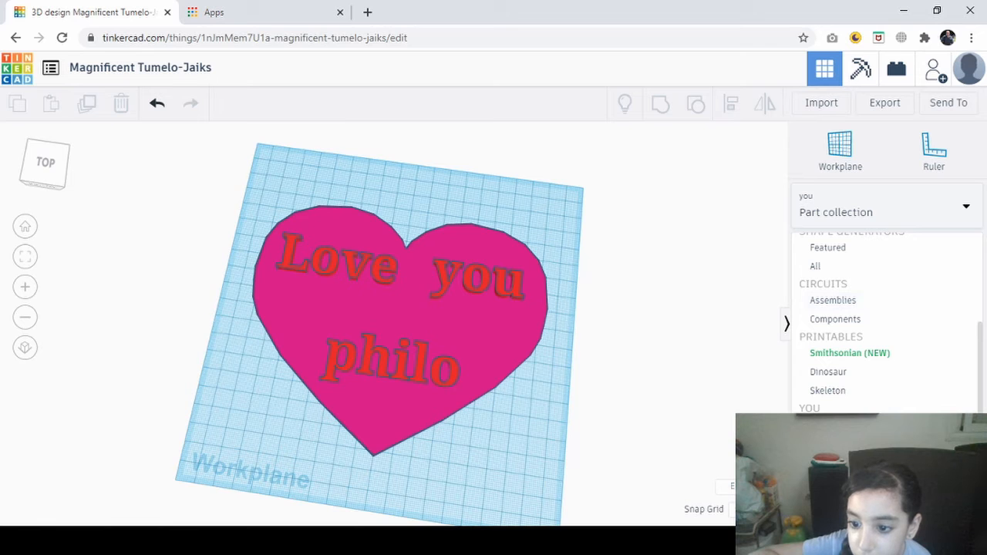
click(836, 425)
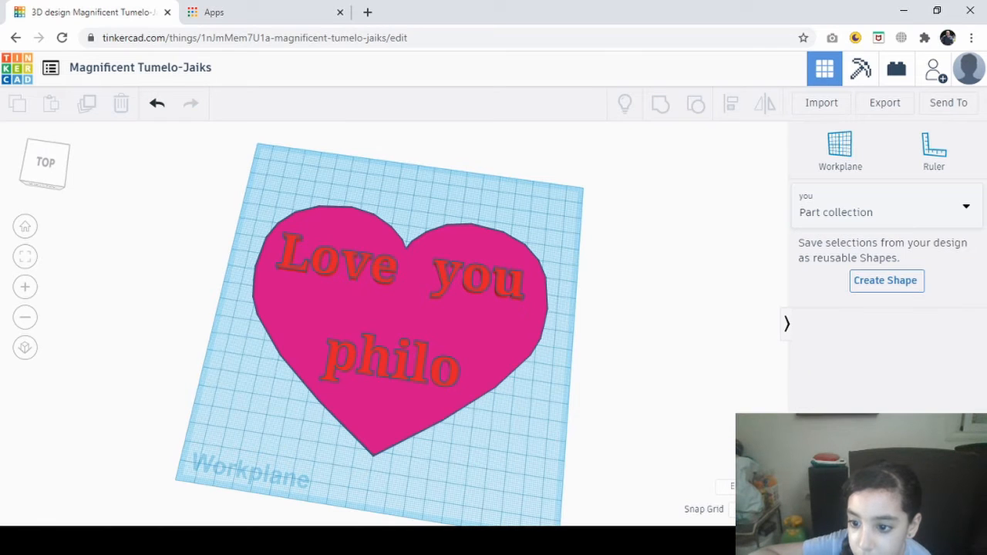
click(852, 211)
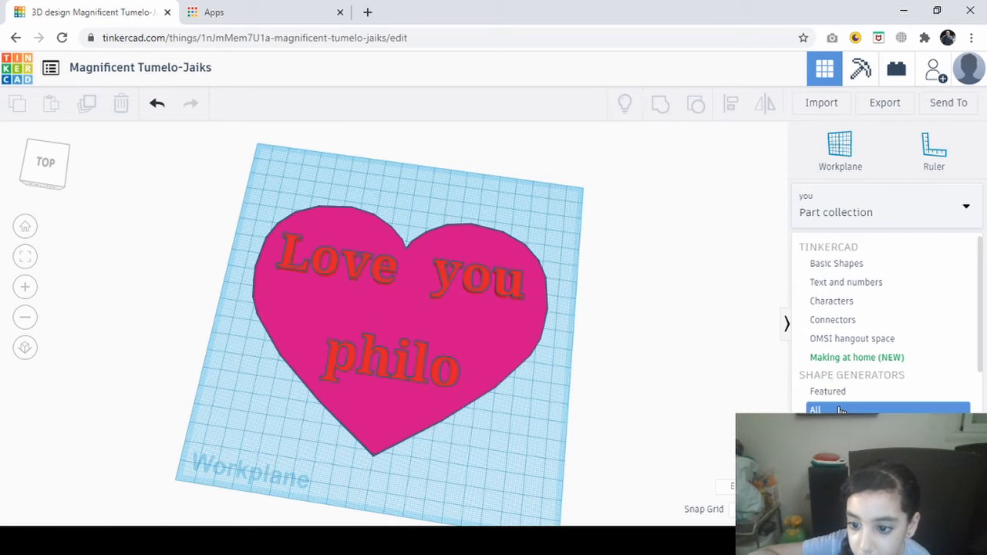
click(840, 410)
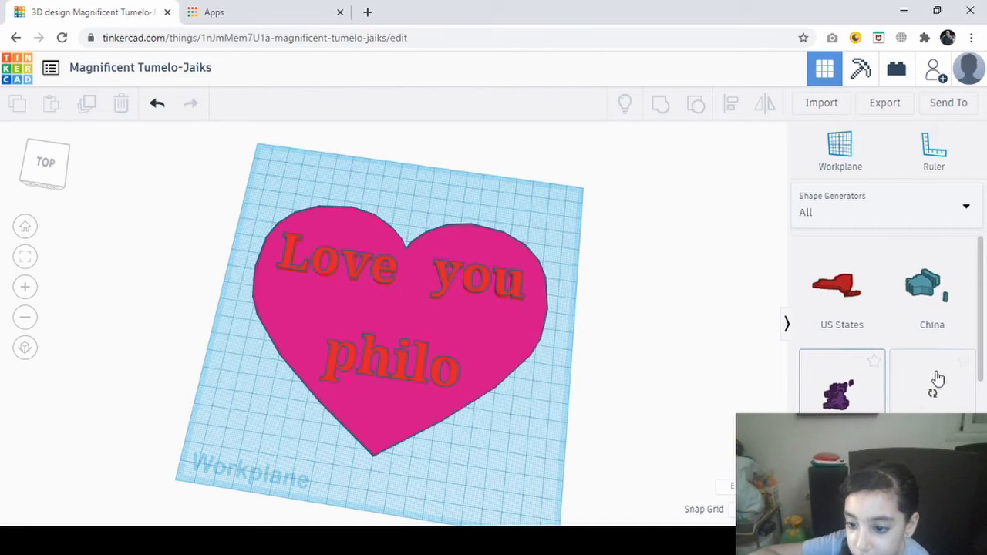
scroll(938, 382, down, 3)
scroll(946, 378, down, 2)
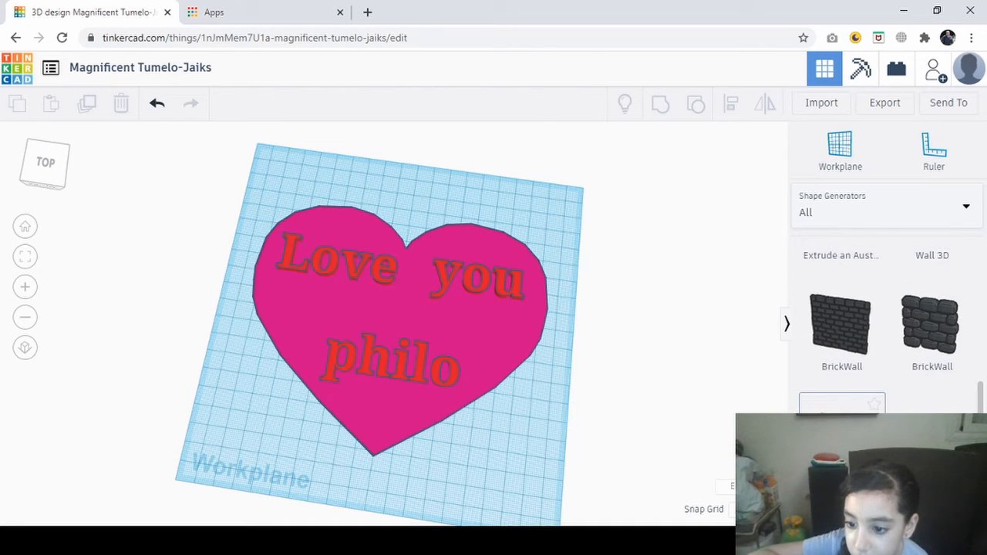
- Place an SVG Revolver from the featured shape generators near the workplane's back right corner and deselect it
click(854, 218)
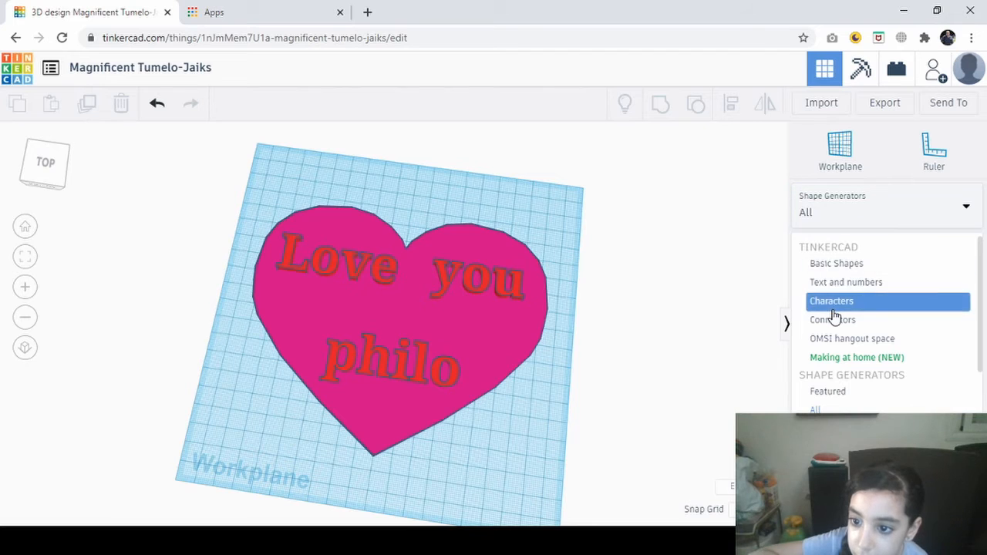
click(835, 401)
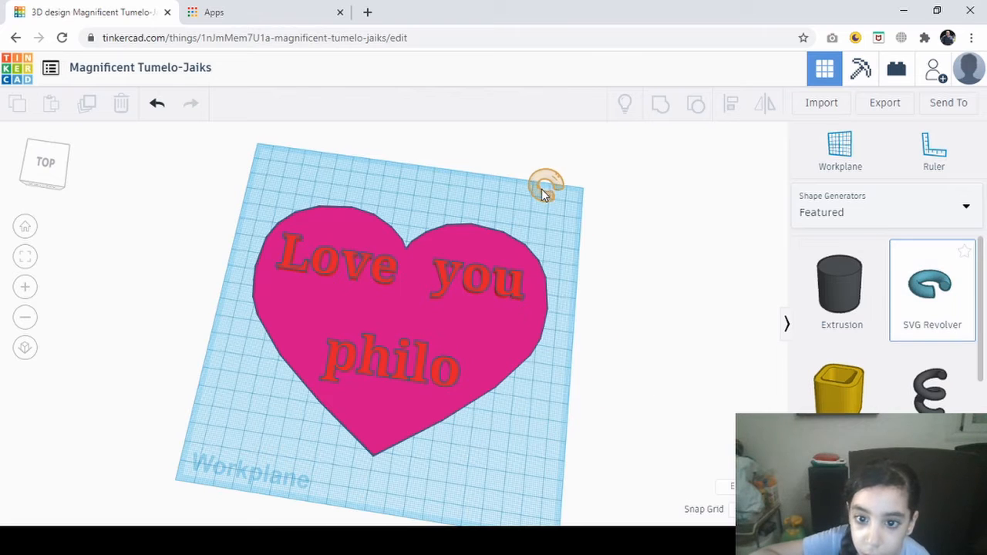
click(537, 192)
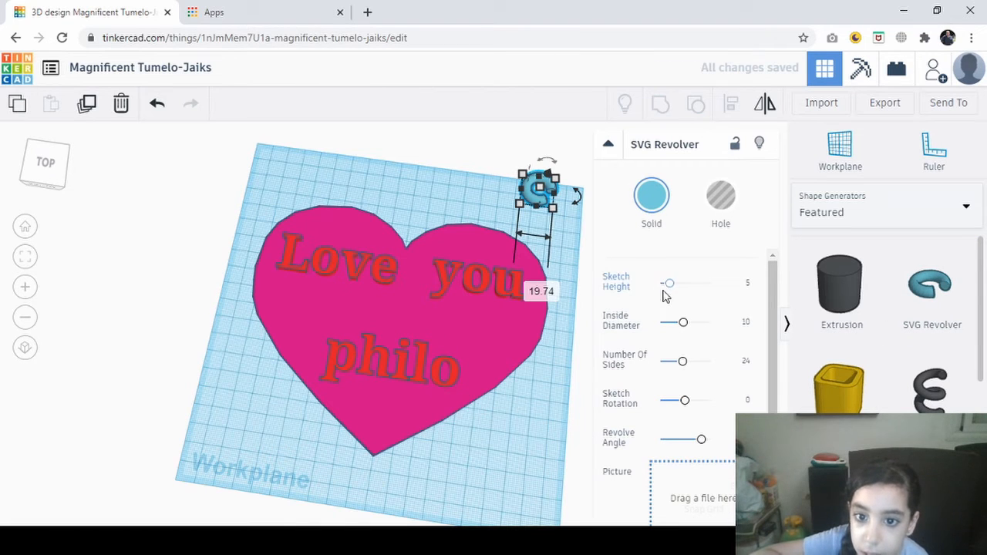
scroll(887, 366, down, 2)
scroll(886, 366, down, 3)
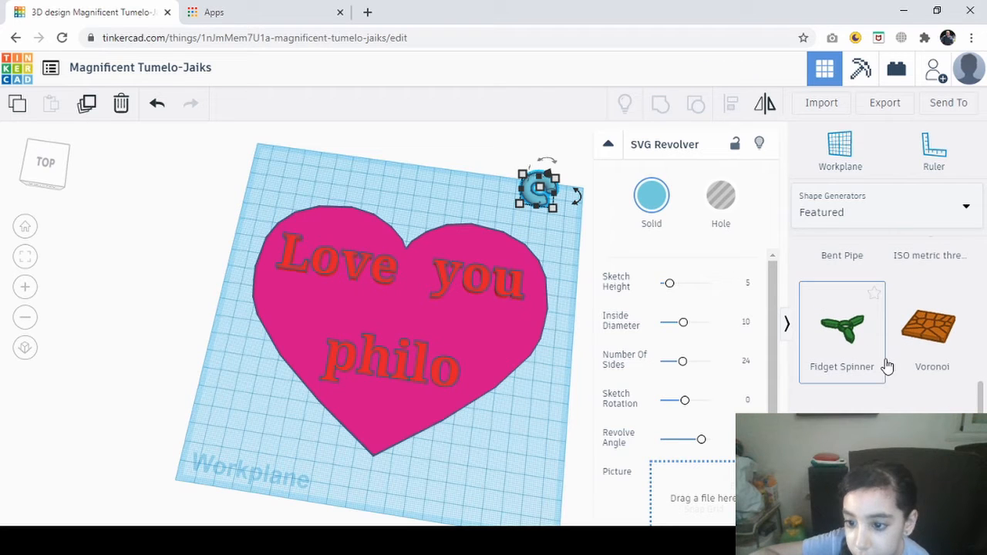
click(423, 154)
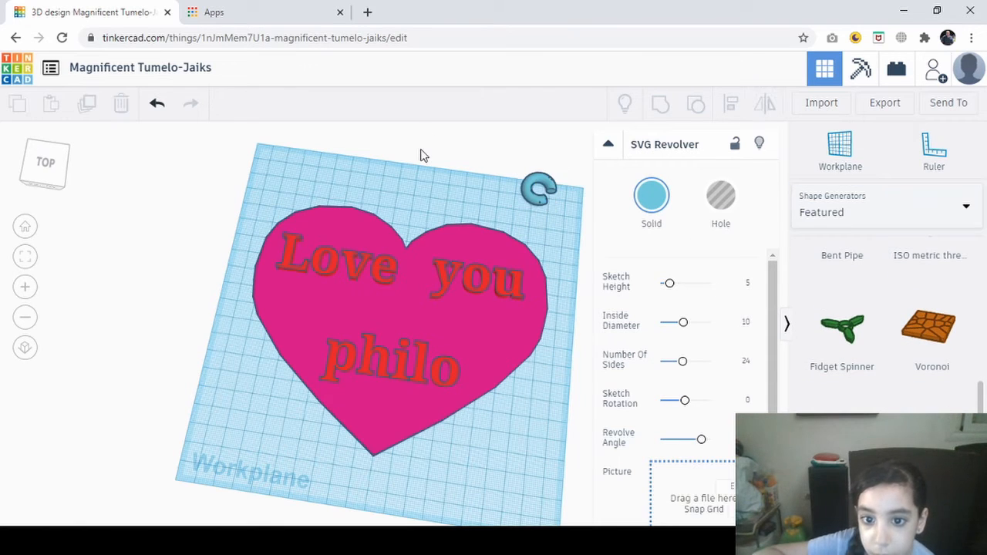
click(544, 186)
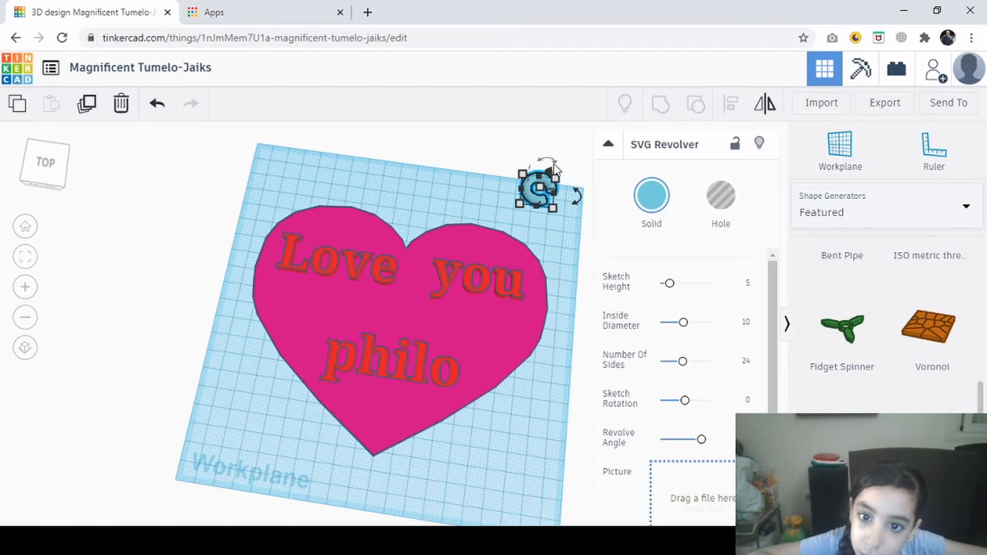
click(549, 162)
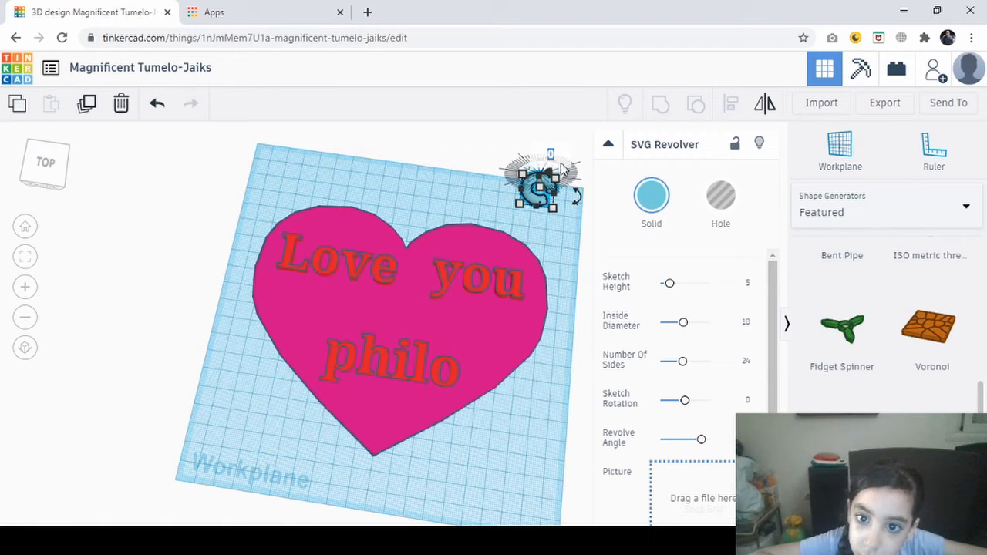
click(534, 159)
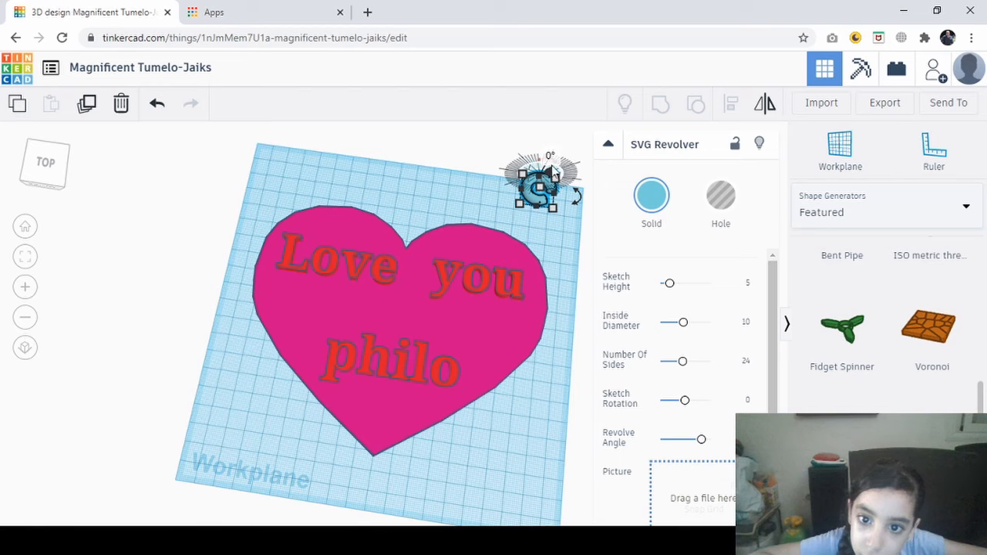
click(551, 156)
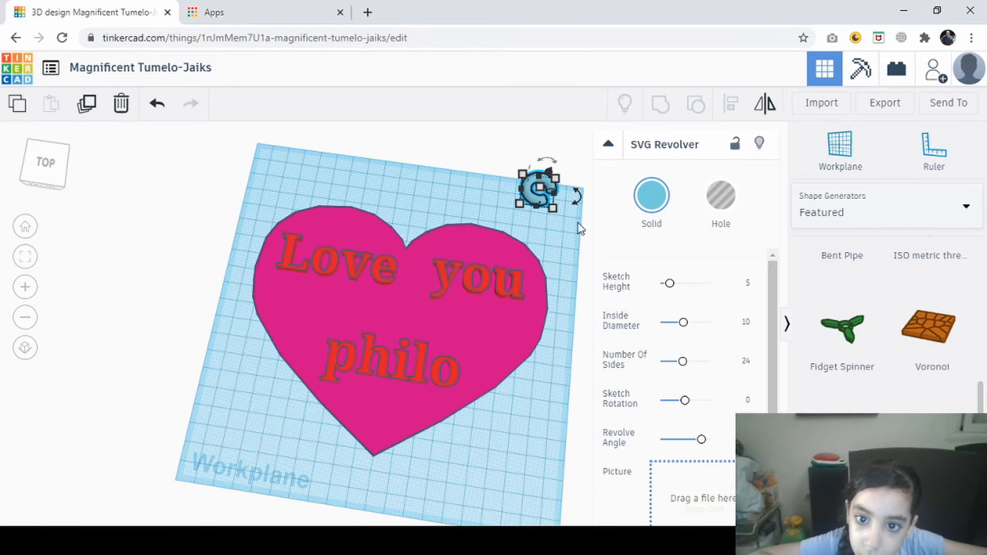
- Turn the "Love" lettering on the heart into a hole
scroll(589, 250, up, 4)
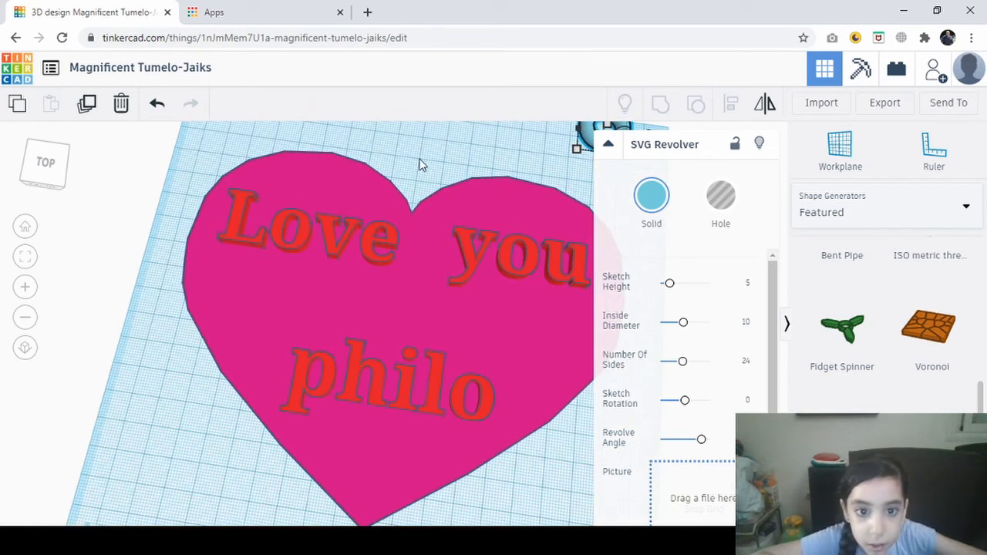
right_drag(419, 161, 368, 222)
click(314, 269)
mouse_move(314, 262)
mouse_down()
mouse_move(301, 254)
mouse_move(329, 276)
mouse_move(321, 273)
mouse_up()
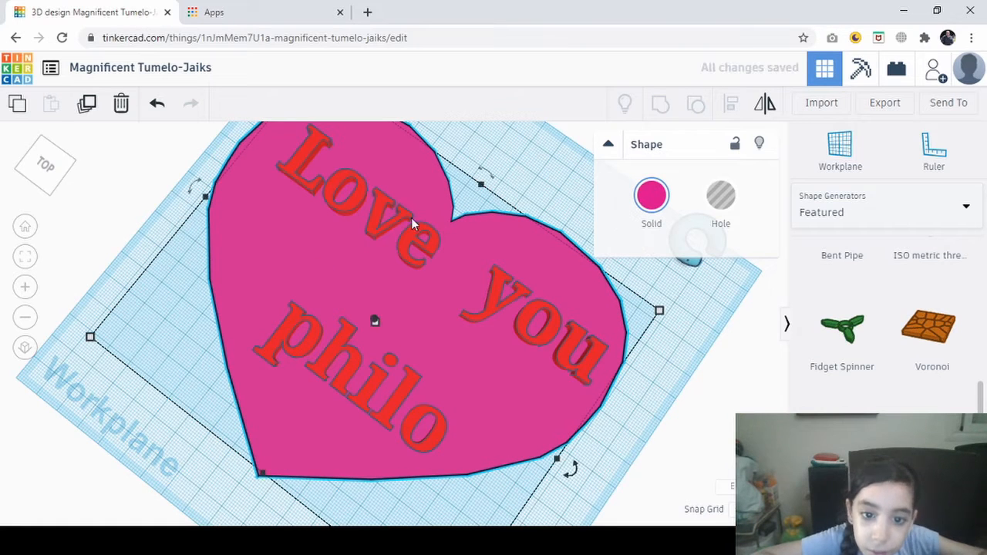
click(411, 217)
click(721, 207)
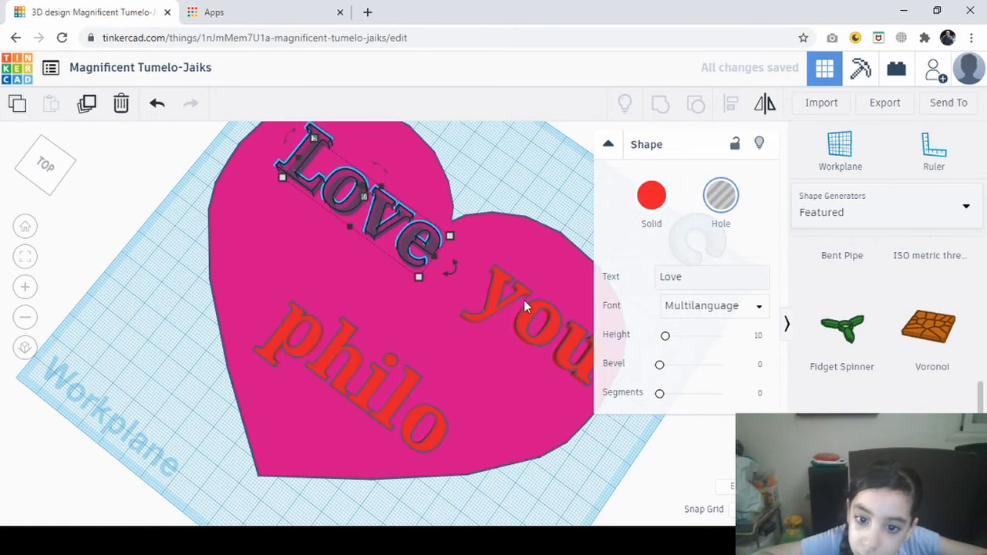
click(423, 287)
click(721, 202)
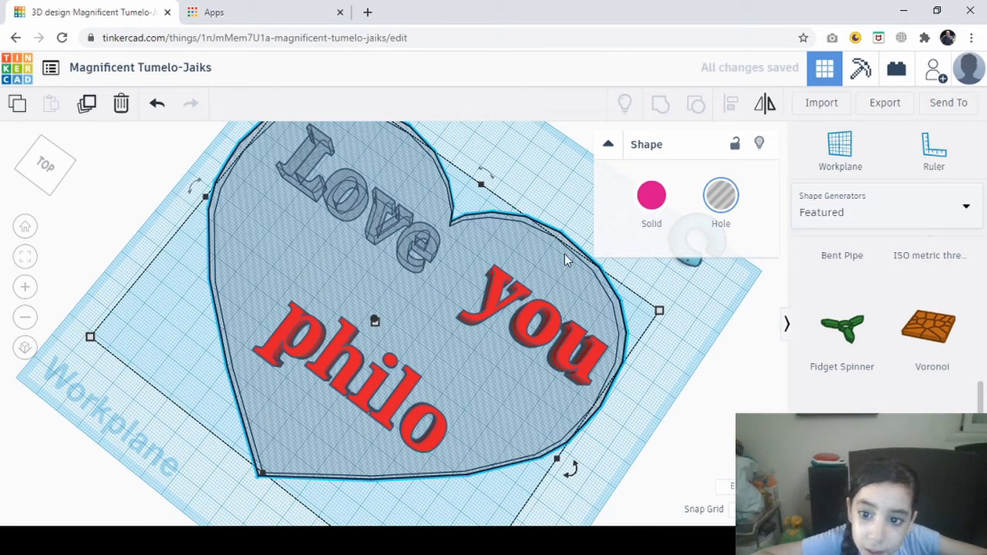
click(652, 196)
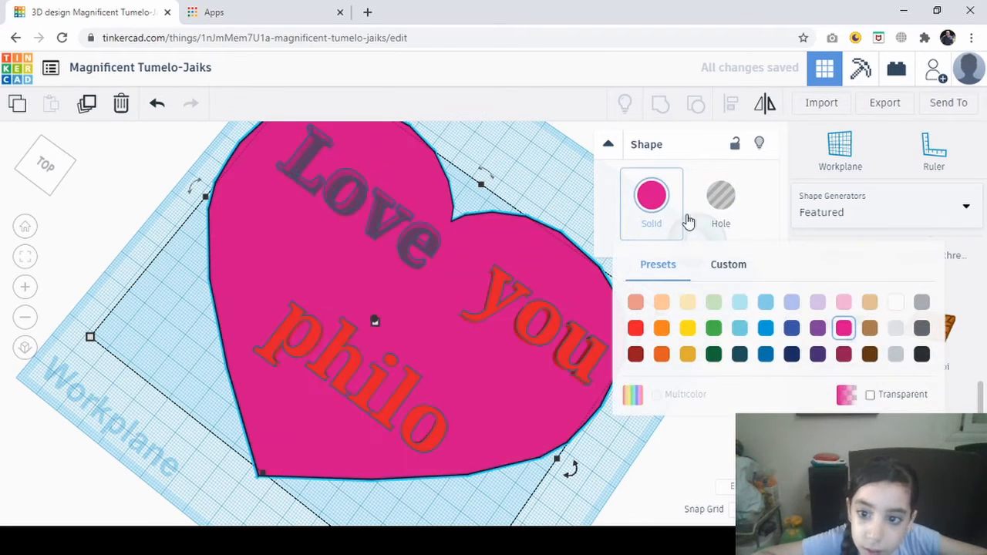
click(541, 323)
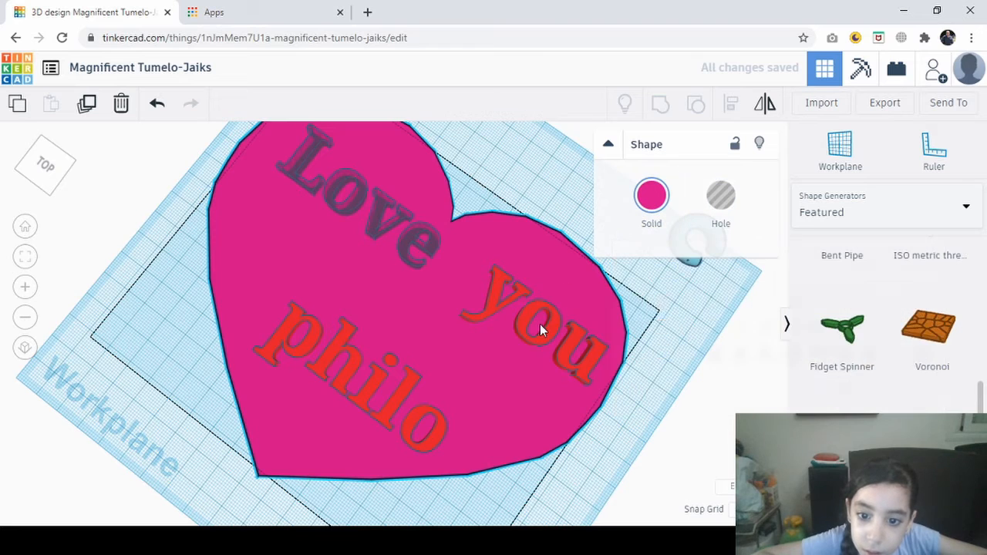
- Turn the "you" lettering and the recipient's name into holes
click(586, 360)
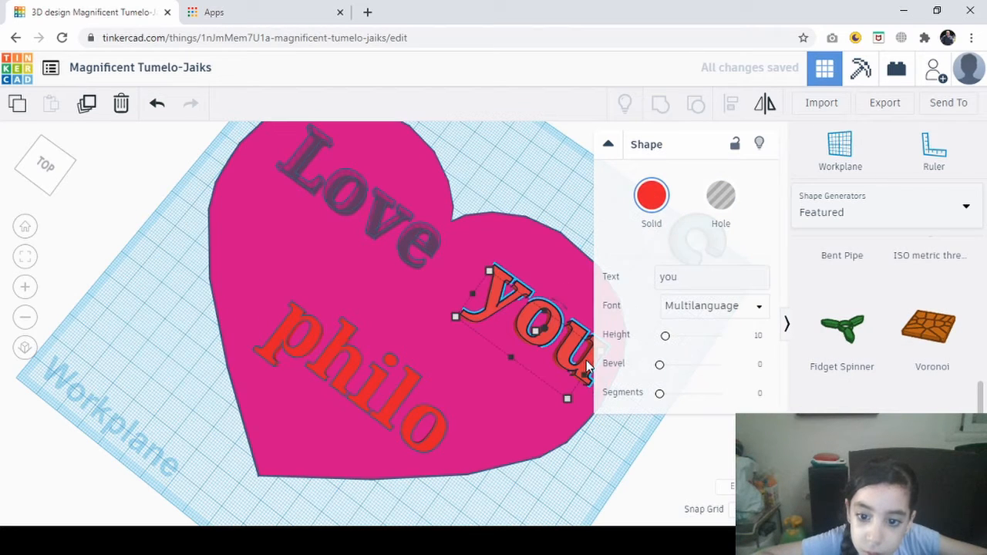
click(694, 225)
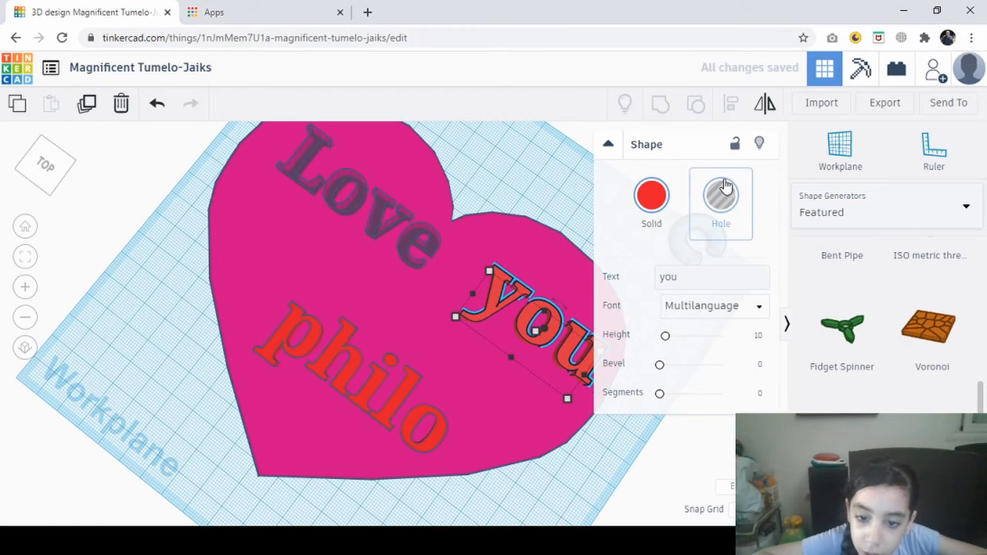
click(408, 378)
click(721, 197)
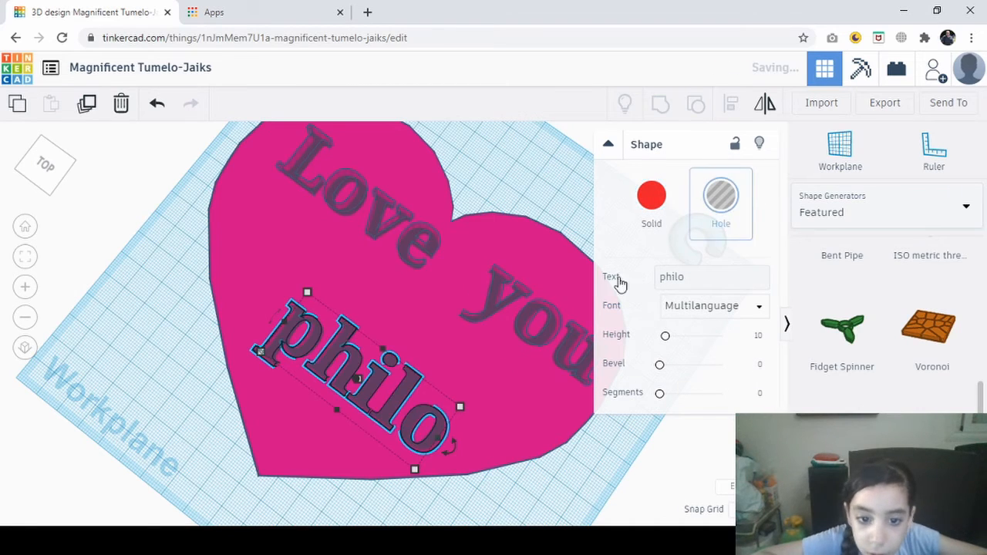
- Raise the recipient's name 8 mm above the workplane
scroll(497, 473, up, 2)
scroll(496, 478, down, 3)
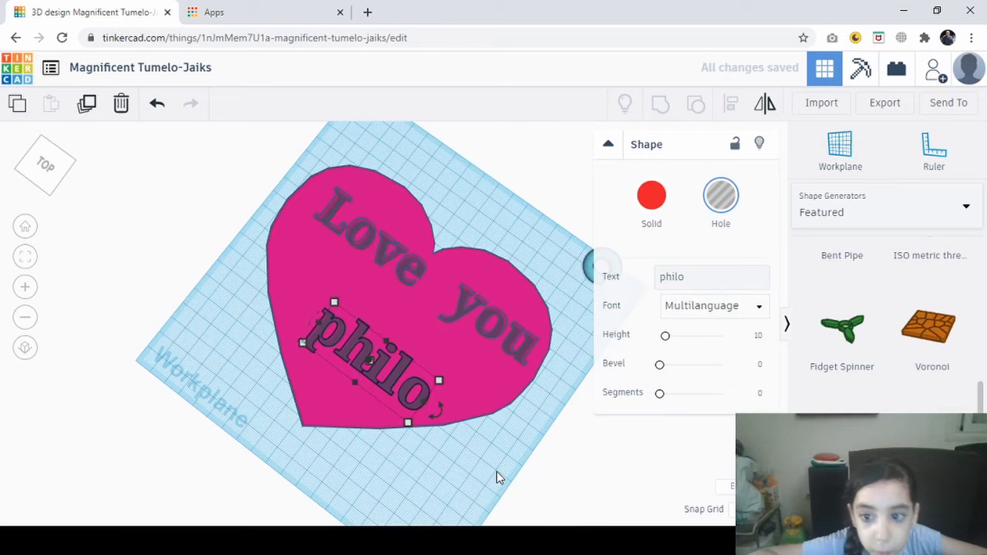
scroll(473, 262, up, 3)
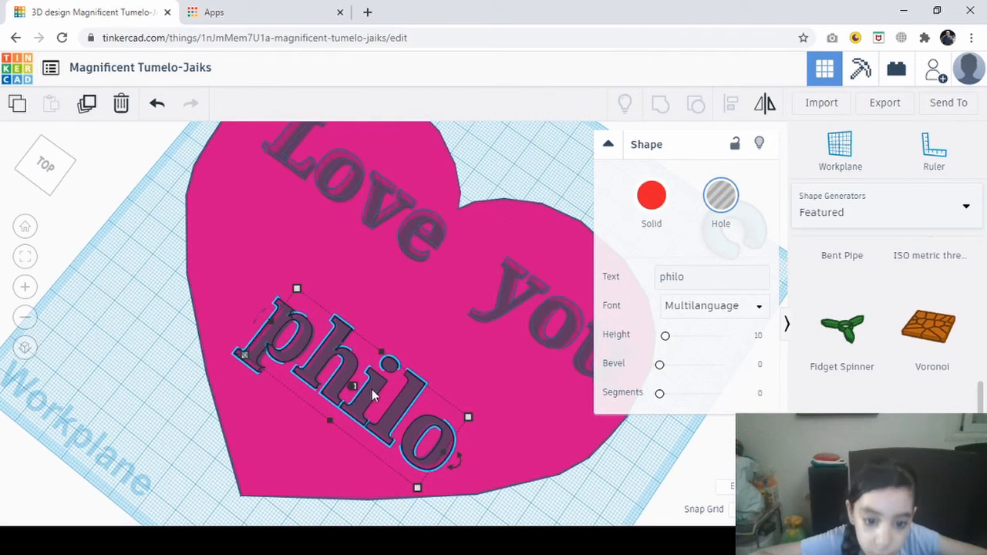
mouse_move(357, 380)
mouse_down()
mouse_move(347, 379)
mouse_move(353, 376)
mouse_up()
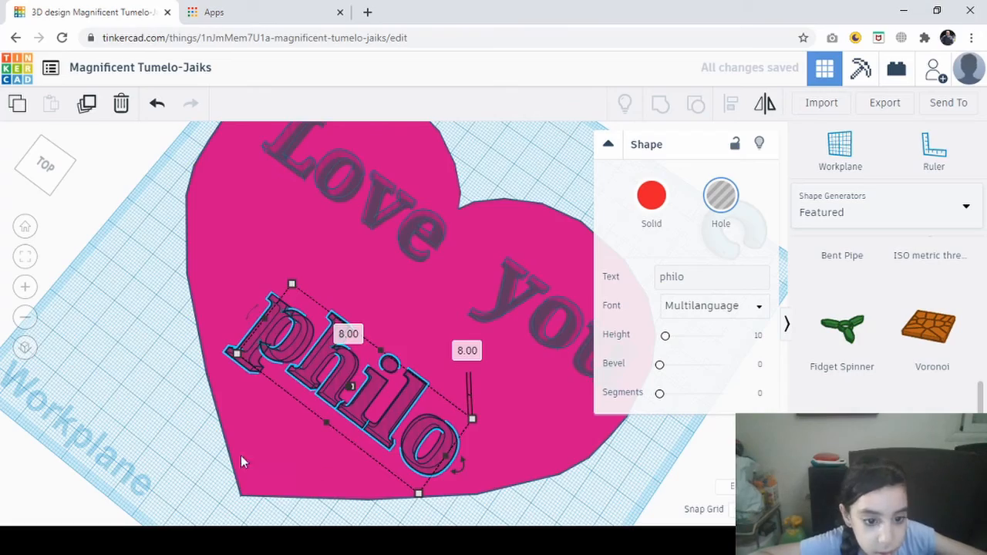
- Lift the "Love" hole above the heart's surface and stretch its height to 16 mm
right_drag(241, 461, 204, 470)
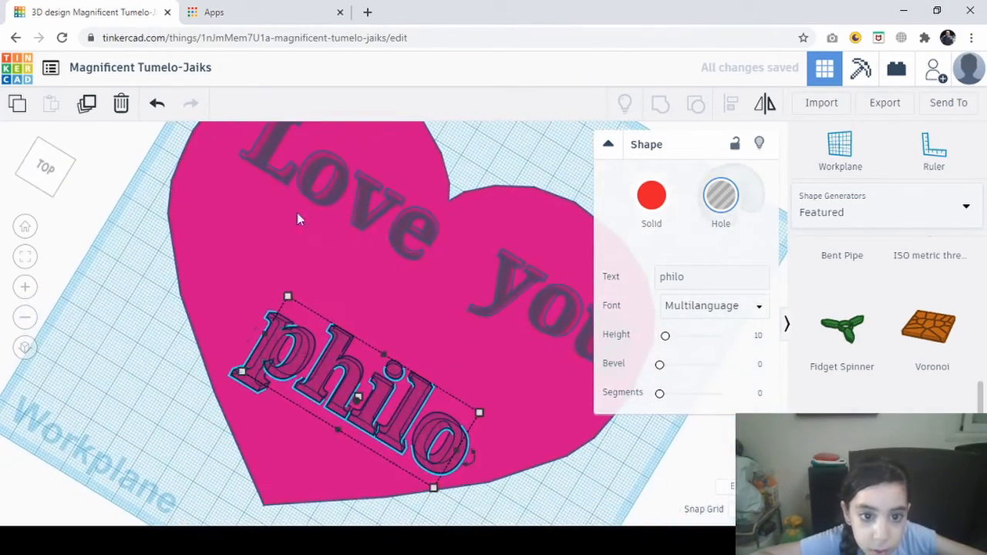
click(329, 184)
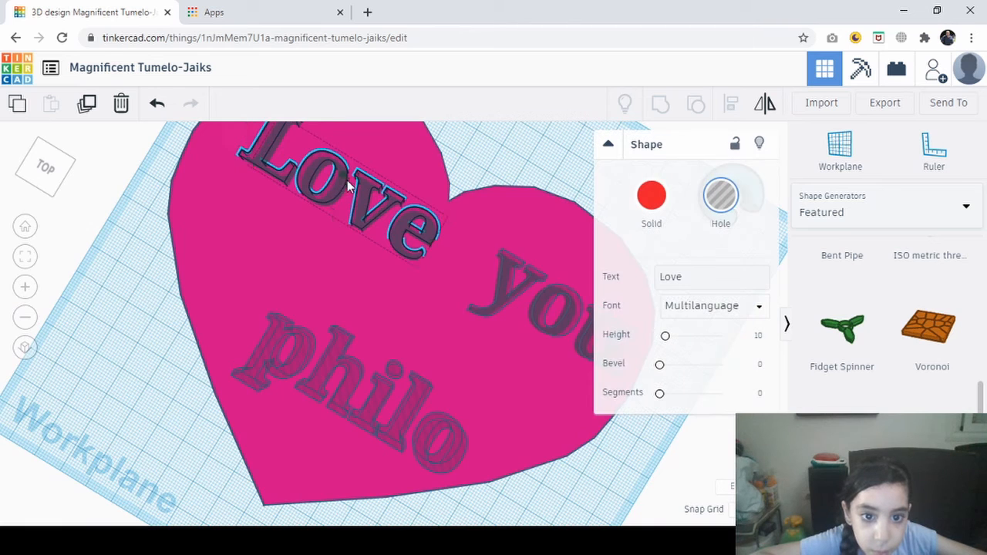
mouse_move(347, 184)
mouse_down()
mouse_move(330, 75)
mouse_move(334, 184)
mouse_move(334, 175)
mouse_up()
right_drag(304, 219, 314, 185)
drag(318, 230, 314, 212)
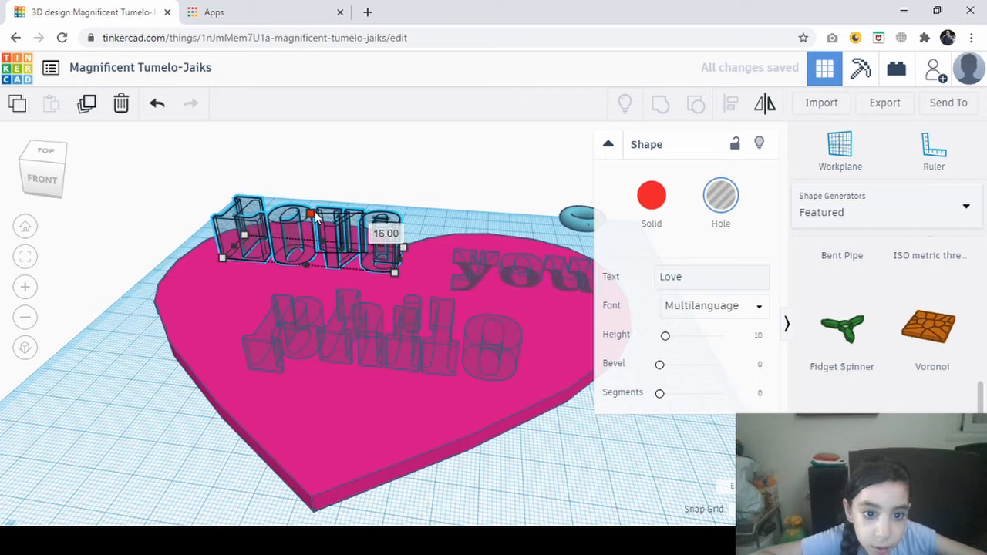
- Stretch the "you" hole lettering to 23 mm high and set the recipient's name lettering to 9 mm high
click(523, 263)
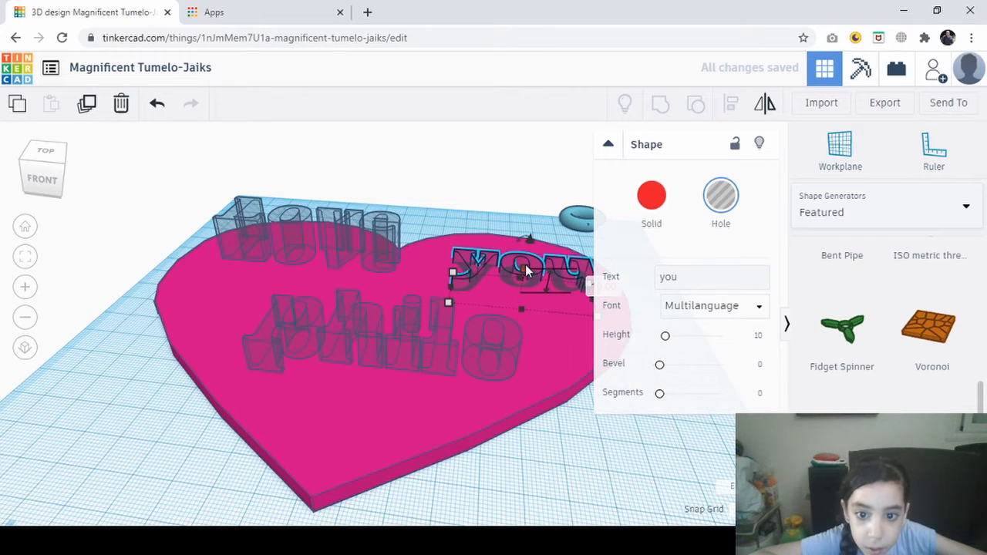
drag(523, 270, 523, 238)
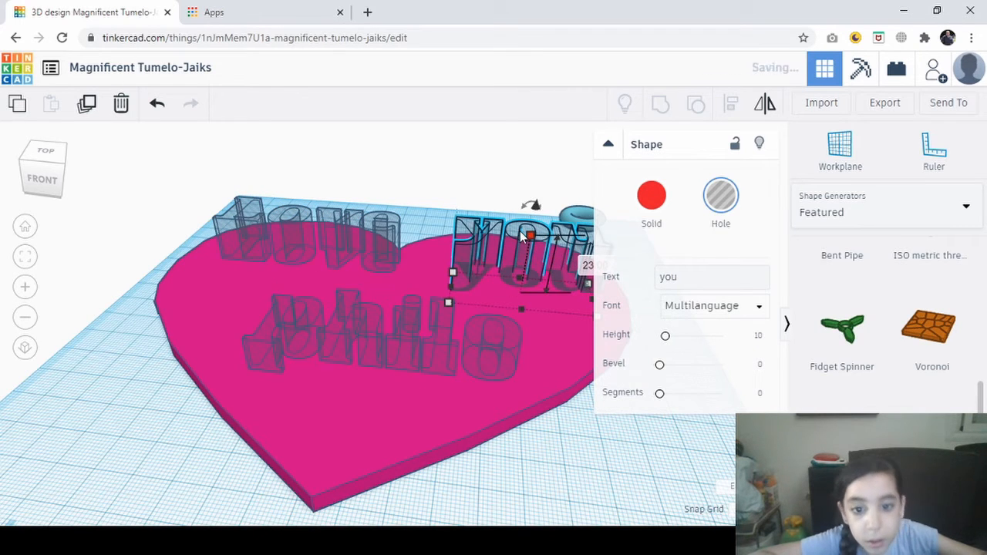
right_drag(594, 438, 376, 381)
click(364, 368)
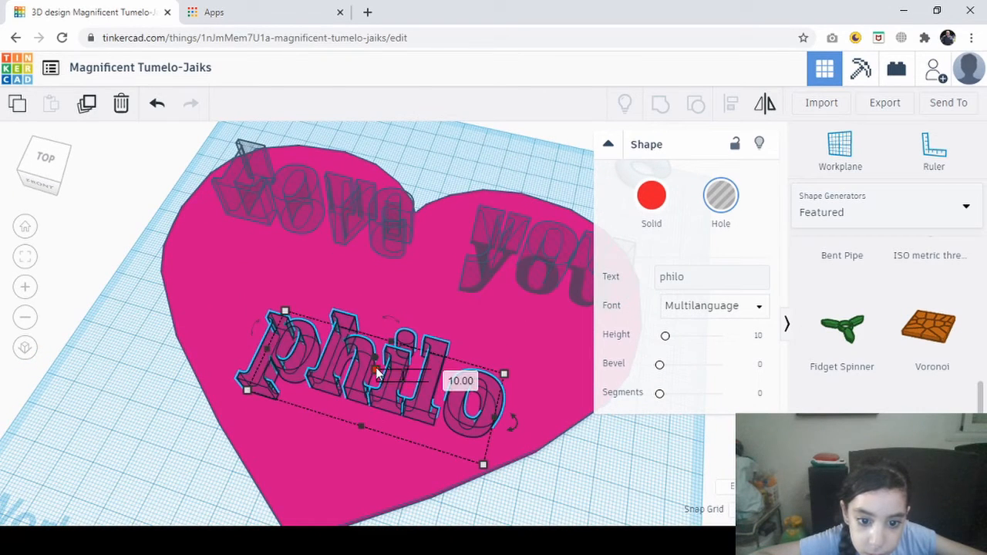
mouse_move(375, 367)
mouse_down()
mouse_move(386, 404)
mouse_move(368, 369)
mouse_up()
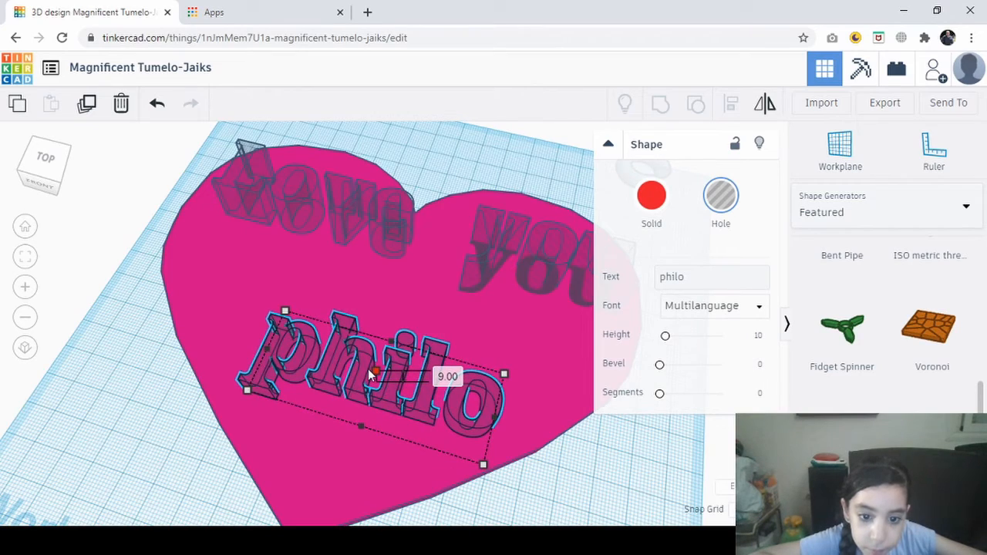
- Lower the recipient's name by 2 mm to 6 mm above the workplane and check the heart's underside
right_drag(540, 498, 460, 456)
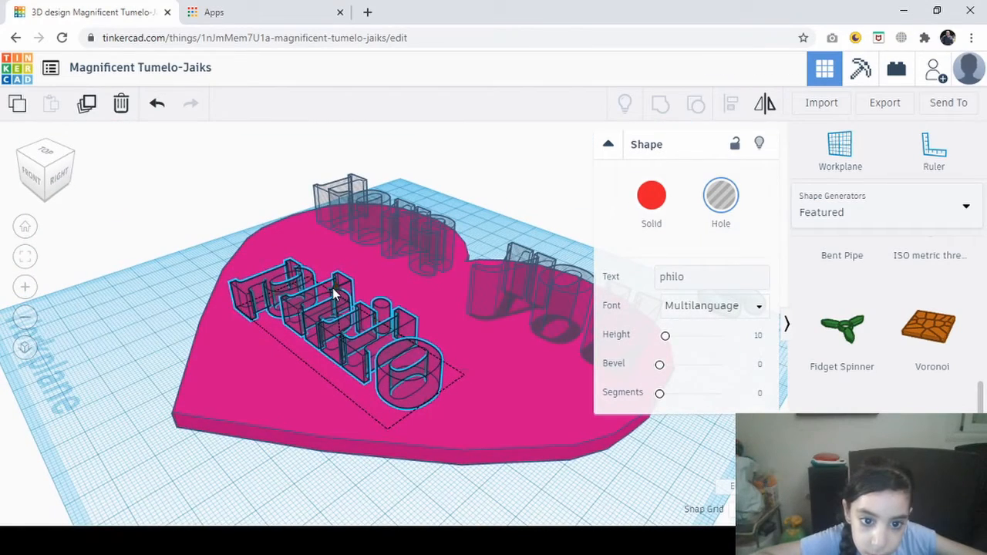
drag(335, 286, 335, 300)
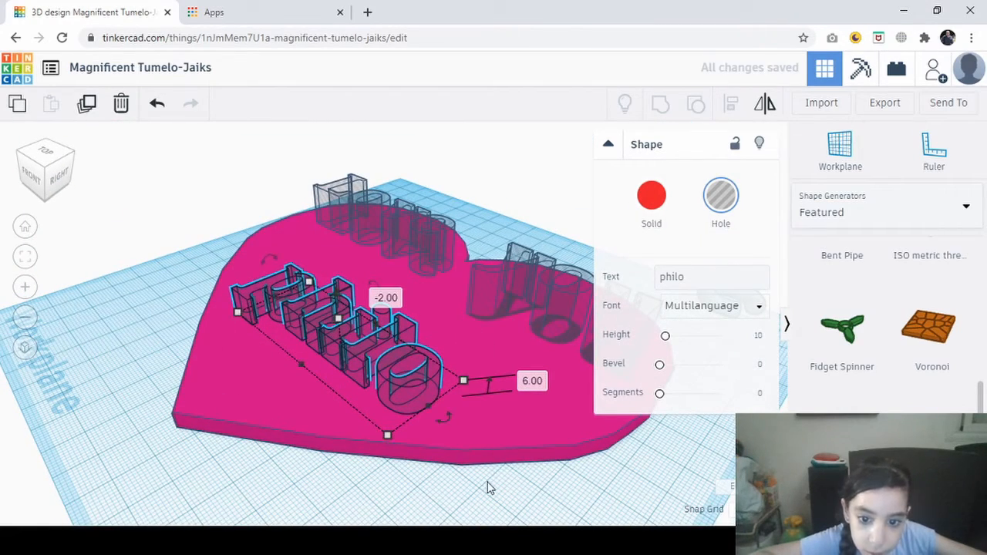
right_drag(487, 488, 439, 331)
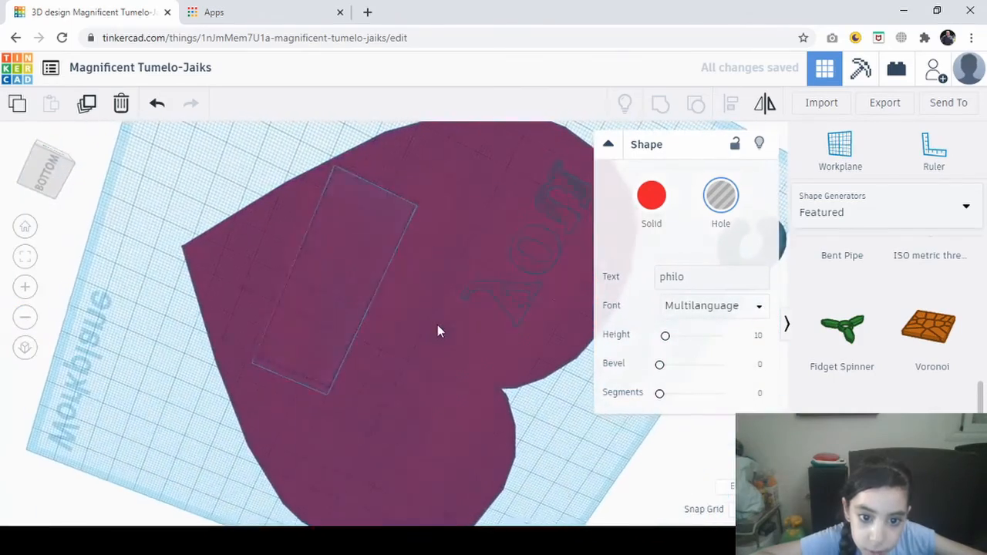
click(565, 412)
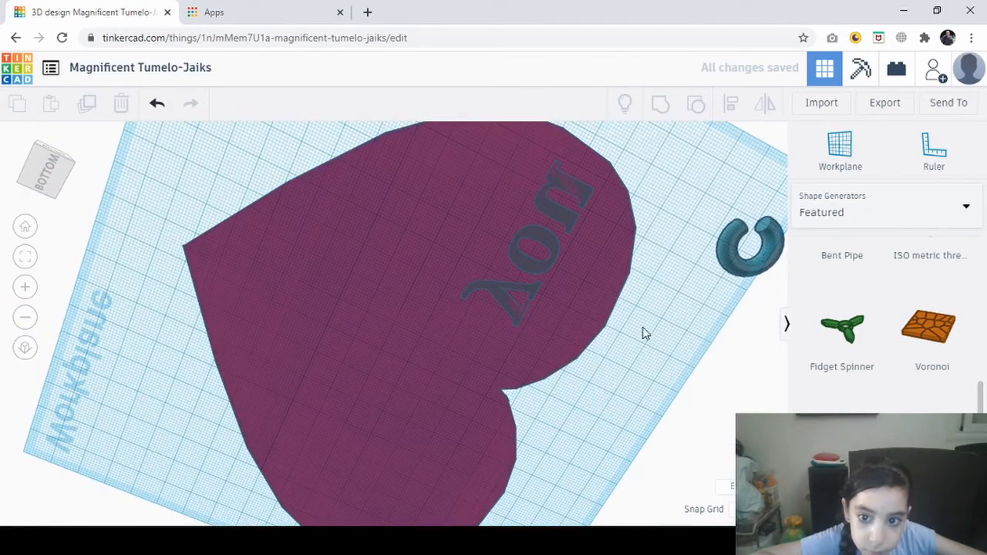
right_drag(645, 333, 430, 366)
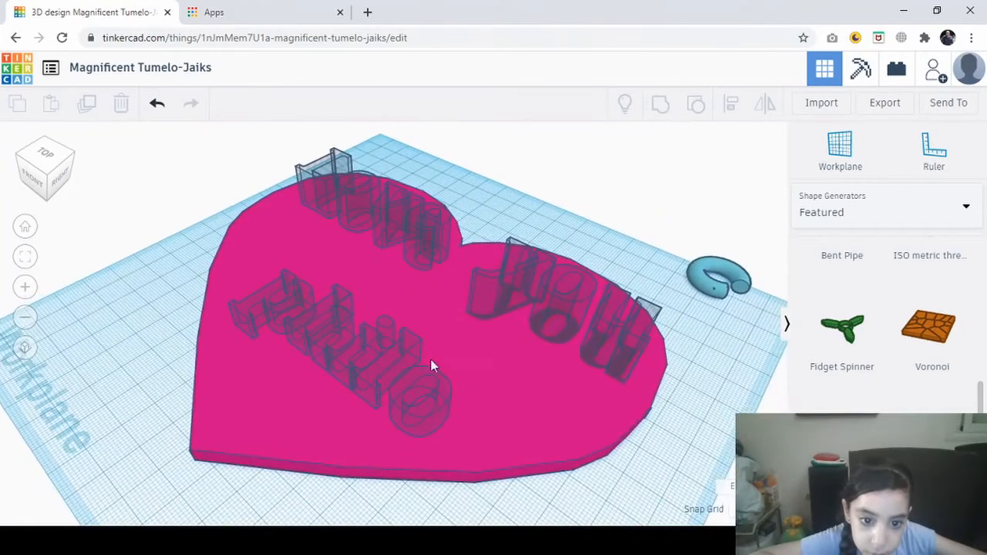
- Stretch the recipient's name hole taller and adjust the height of the "you" hole
click(357, 323)
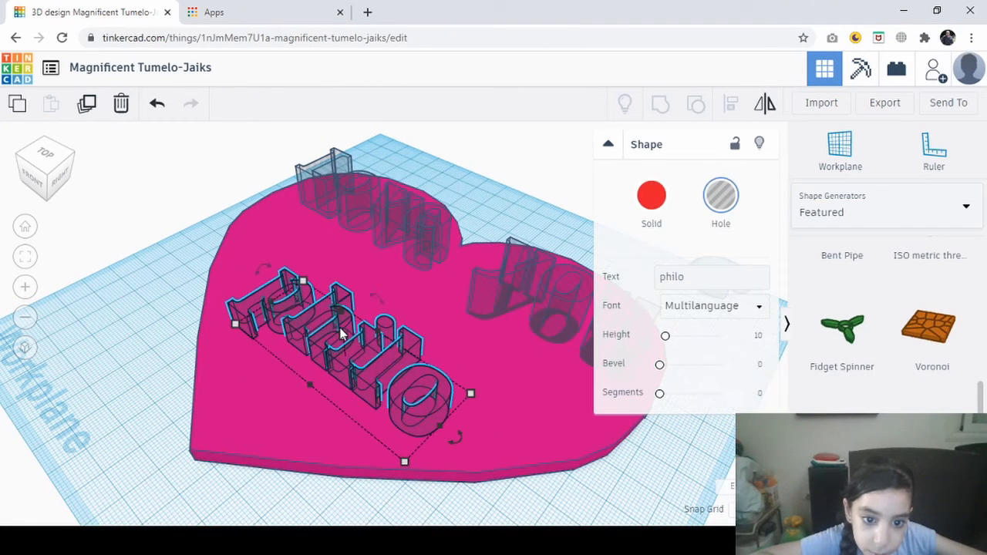
drag(343, 337, 349, 304)
right_drag(594, 484, 500, 382)
click(502, 356)
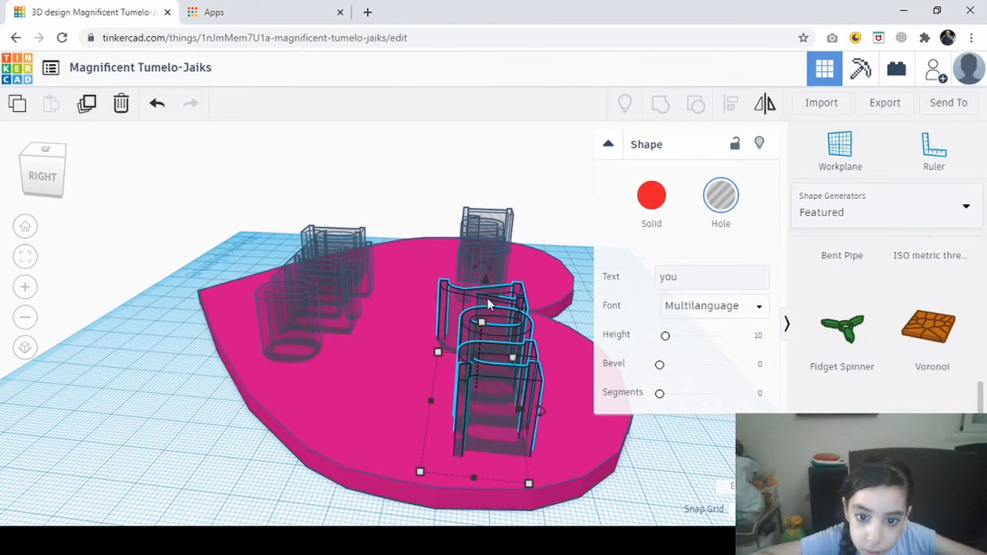
drag(481, 321, 482, 301)
click(644, 469)
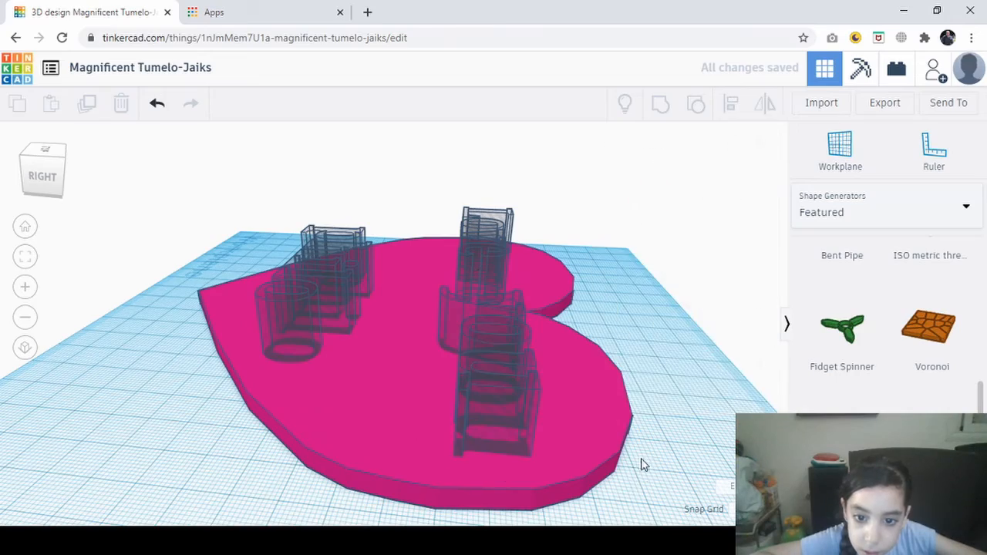
- Move the blue open ring across the workplane to the free area beside the heart's pointed tip
right_drag(641, 467, 777, 361)
click(749, 366)
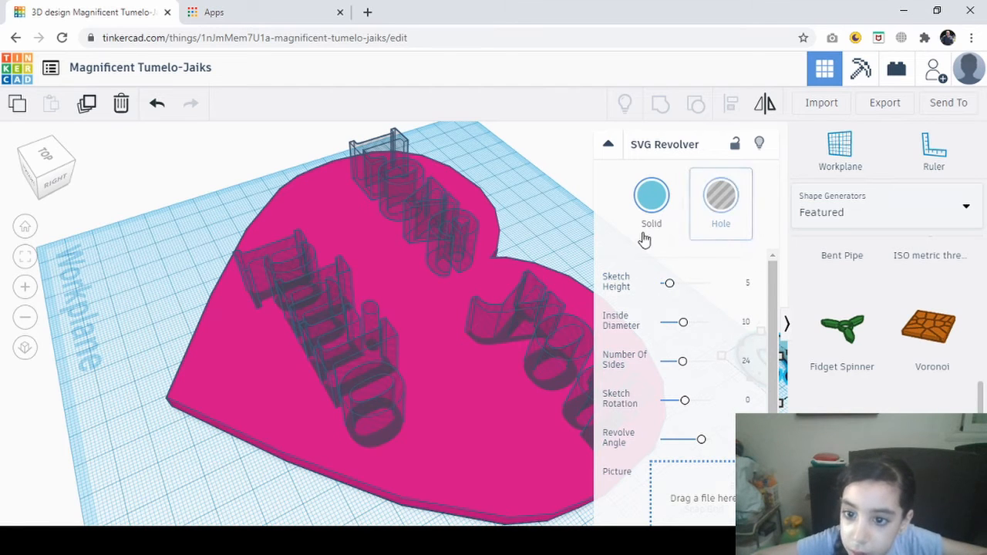
click(537, 216)
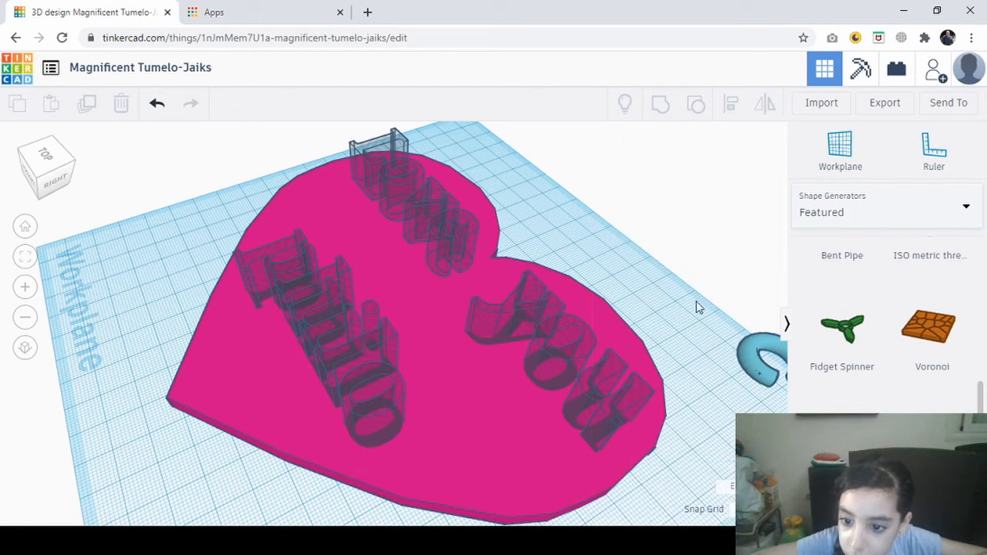
drag(762, 365, 570, 223)
click(522, 177)
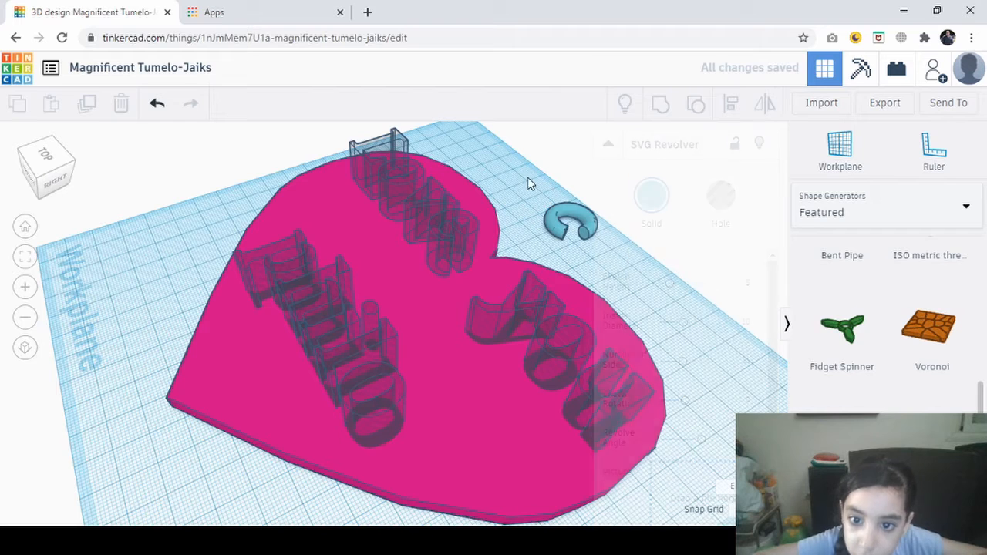
click(584, 237)
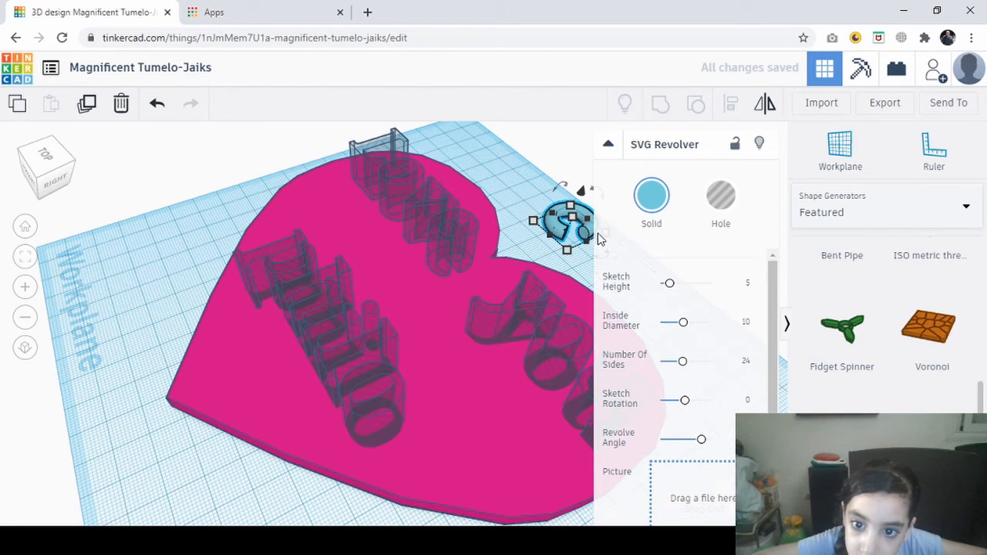
click(524, 188)
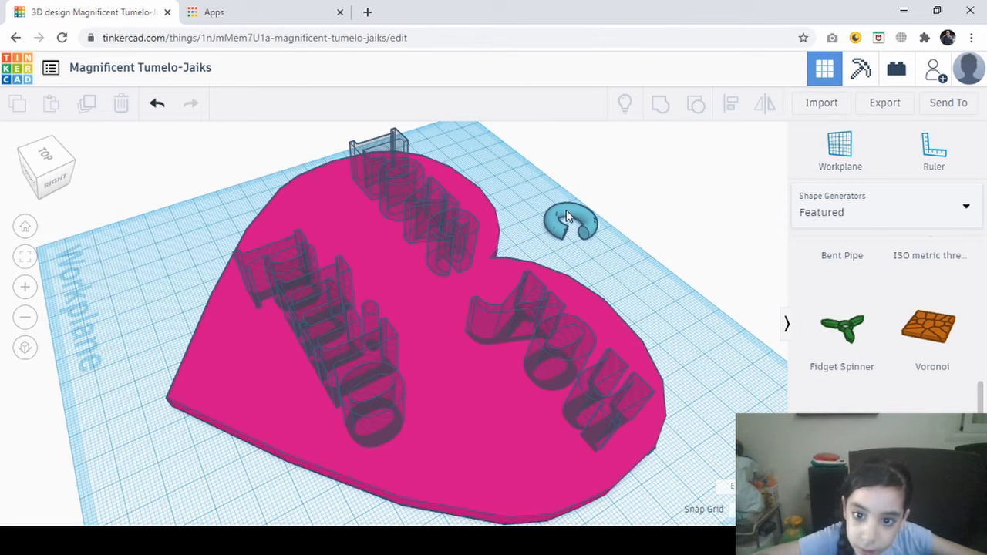
drag(567, 217, 116, 362)
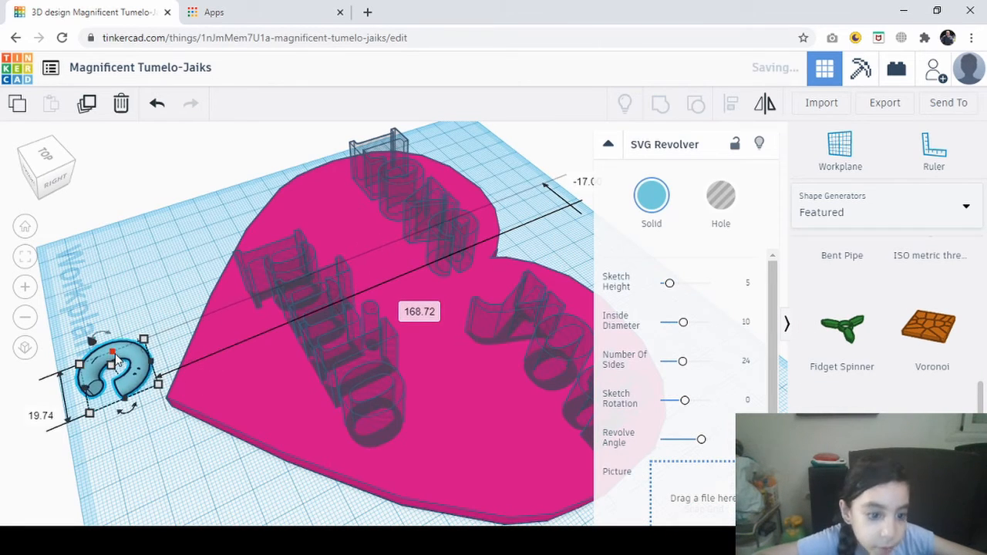
click(118, 321)
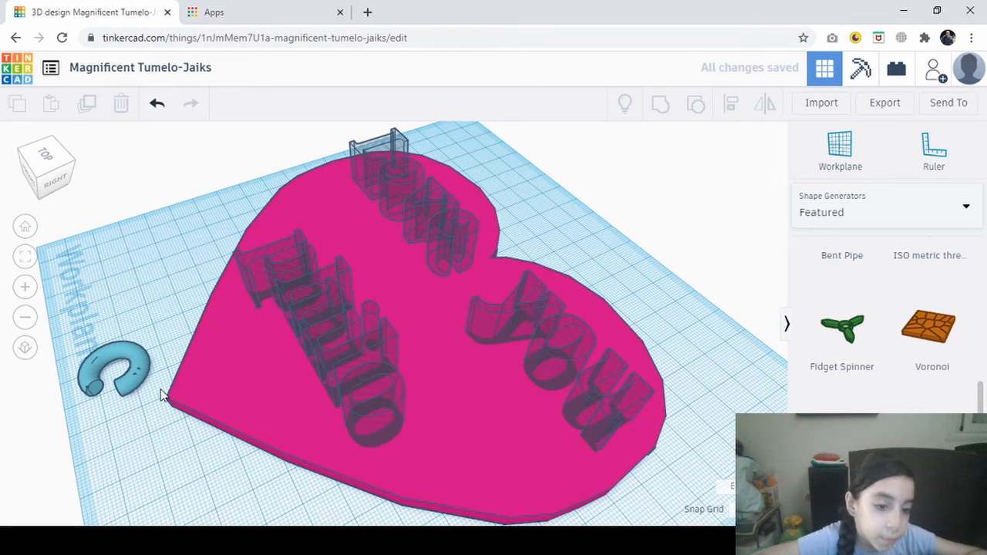
- Enlarge the blue ring to about 45.74 mm by 31.72 mm
click(139, 375)
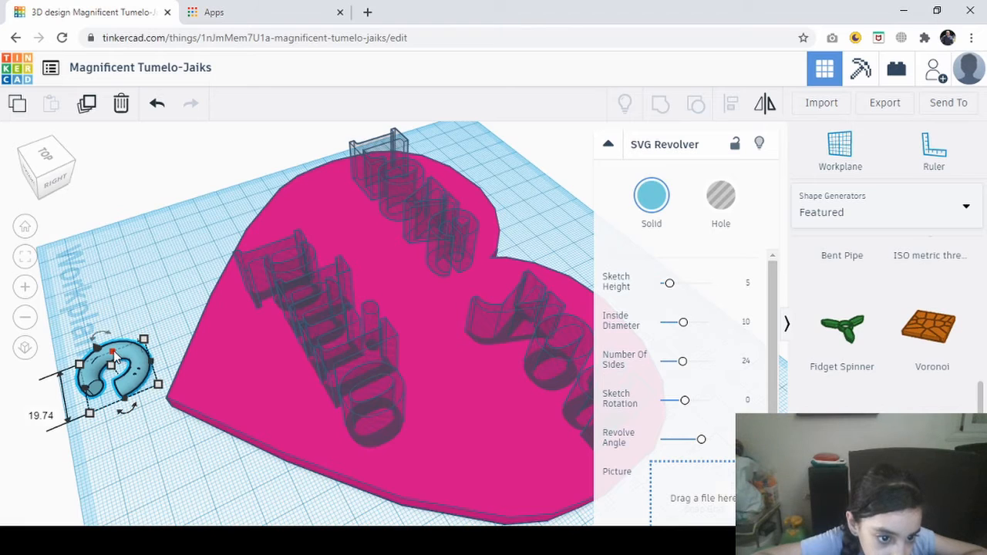
drag(113, 353, 98, 300)
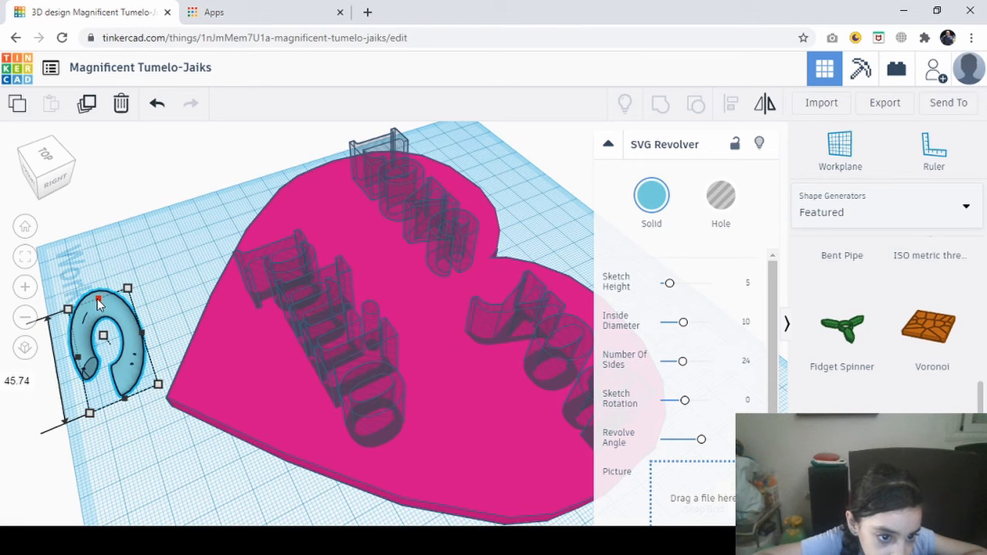
drag(144, 336, 174, 308)
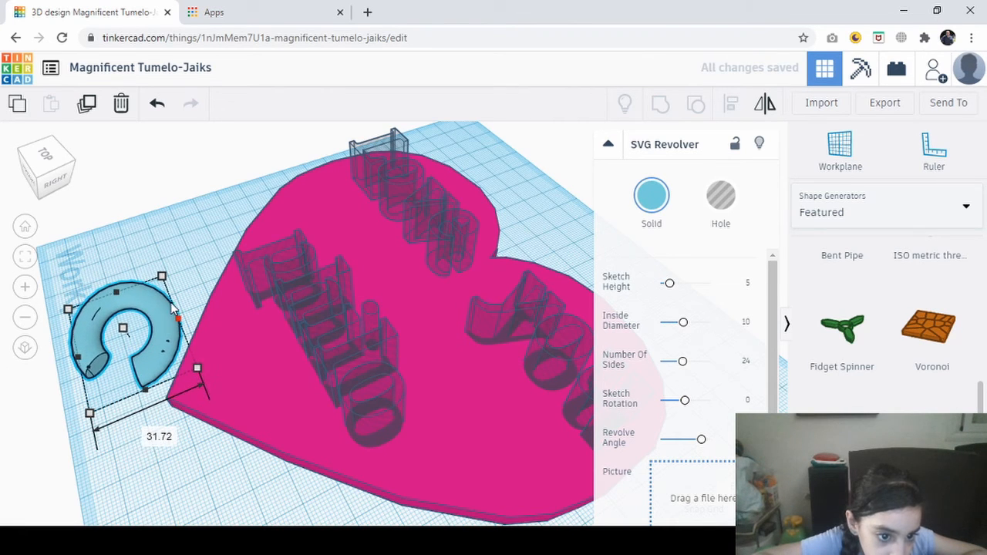
click(136, 259)
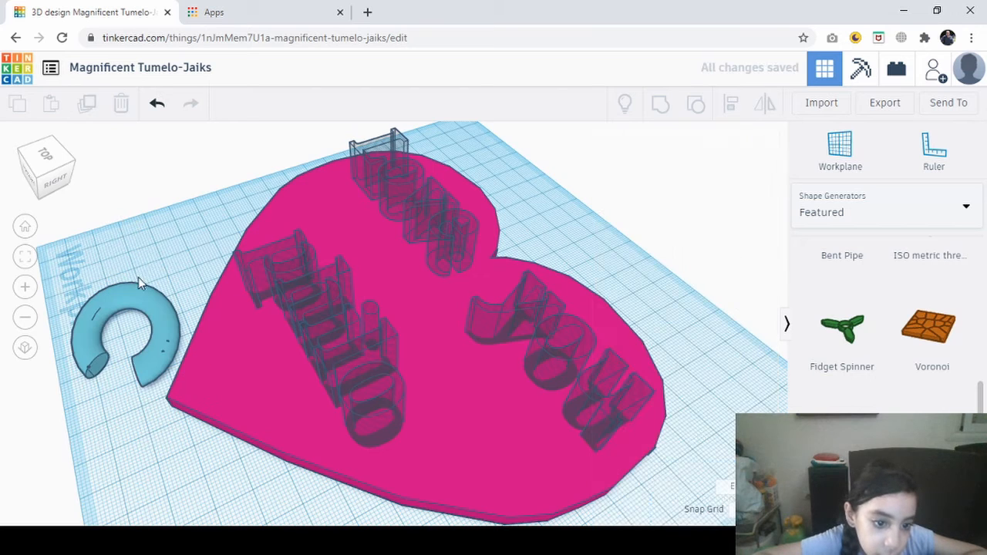
- Move the enlarged ring next to the notch between the heart's lobes and lower it by 2 mm
drag(143, 289, 562, 202)
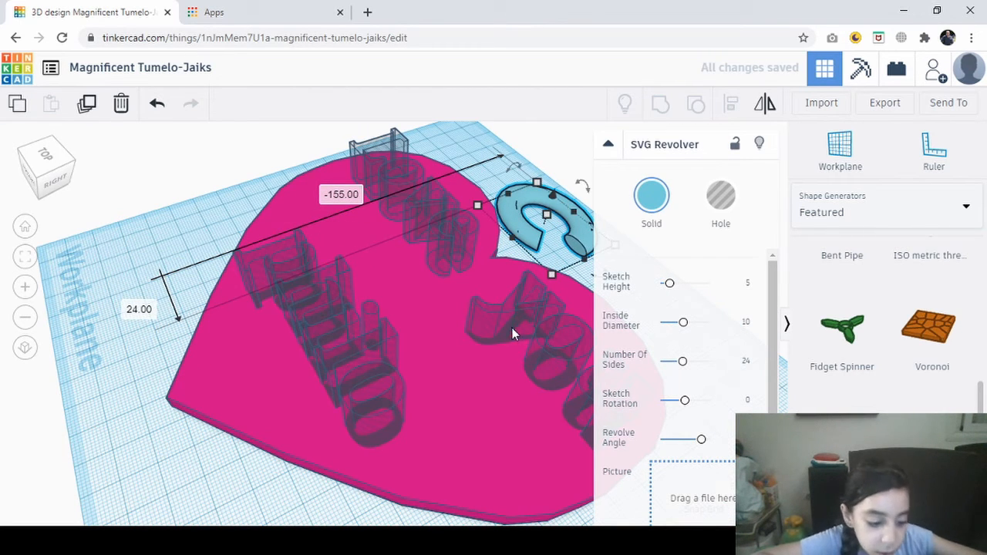
right_drag(497, 143, 553, 219)
click(553, 219)
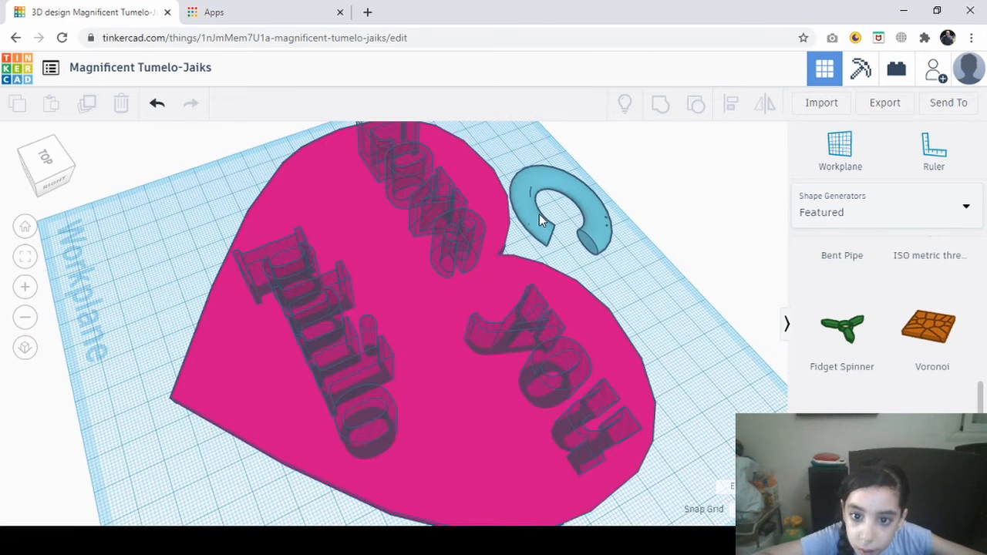
click(539, 213)
mouse_move(564, 207)
mouse_down()
mouse_move(563, 216)
mouse_move(572, 177)
mouse_move(568, 190)
mouse_up()
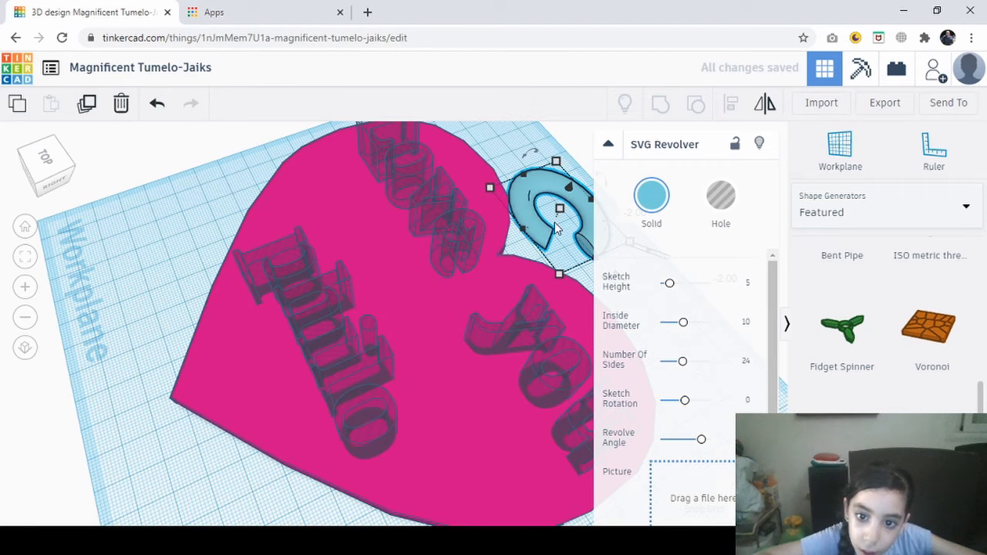
click(563, 240)
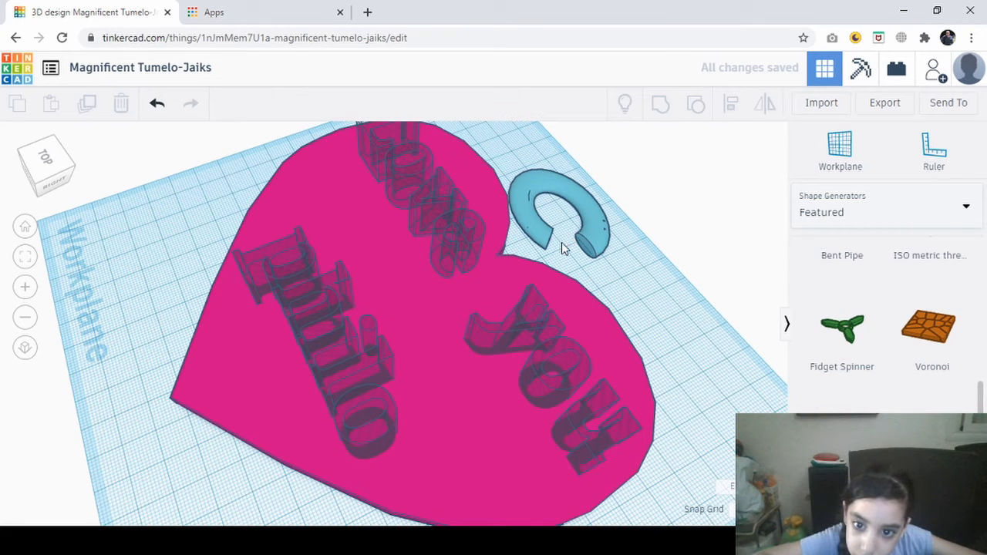
- Rotate the blue ring by 180°
click(590, 218)
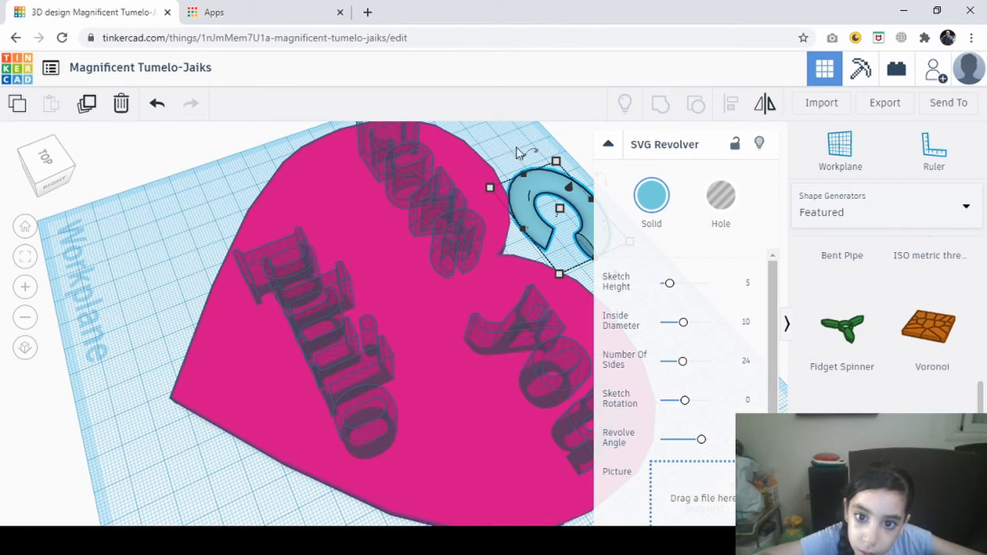
mouse_move(532, 151)
mouse_down()
mouse_move(509, 193)
mouse_move(515, 220)
mouse_move(557, 189)
mouse_move(572, 149)
mouse_move(538, 139)
mouse_up()
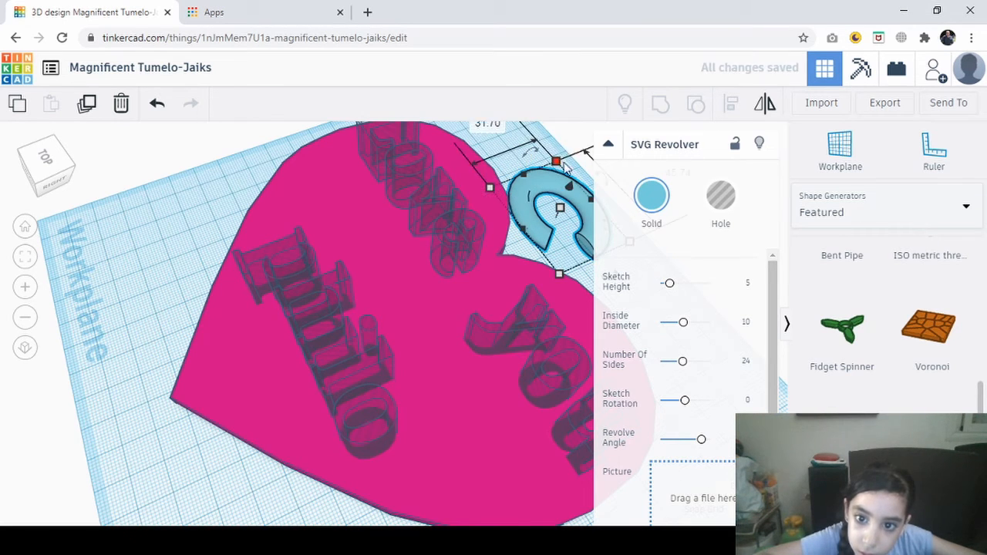
drag(592, 171, 548, 264)
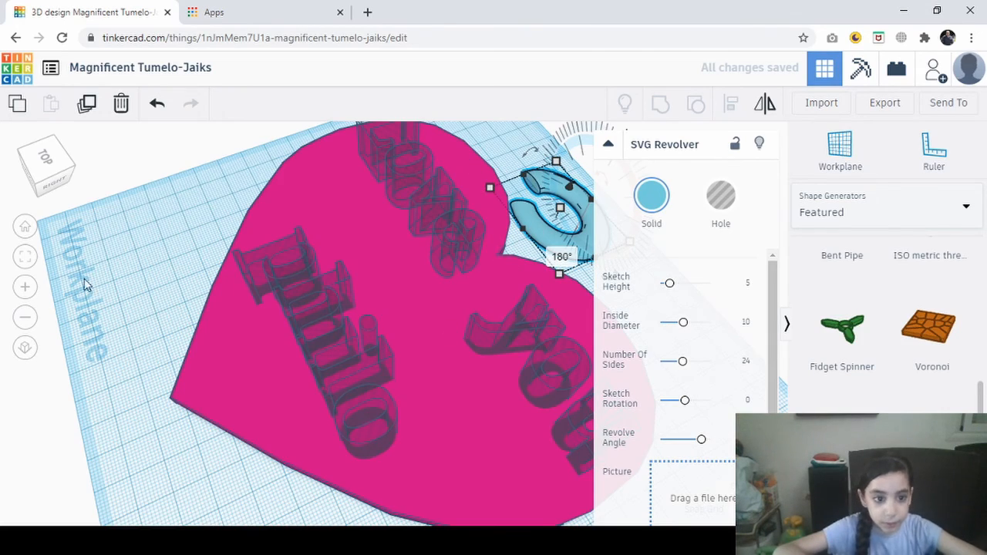
- Turn the ring flat on the workplane so its opening faces the notch of the heart
right_drag(84, 279, 440, 447)
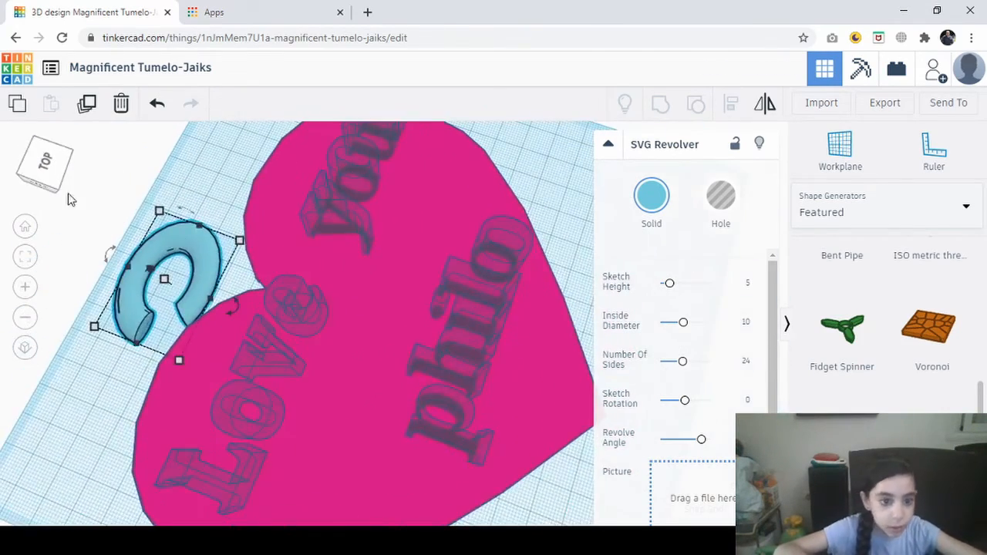
drag(228, 312, 276, 206)
click(230, 217)
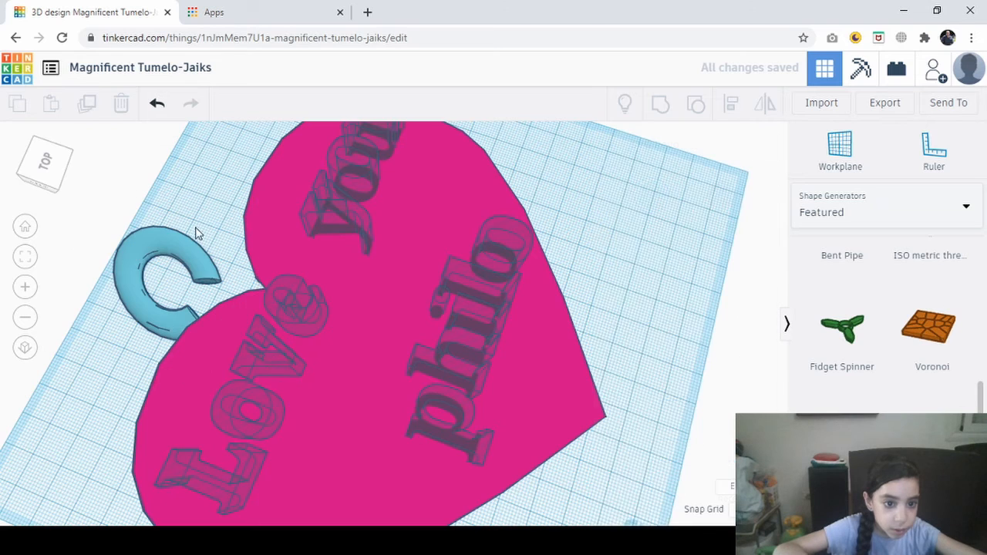
- Move the ring about 15.64 mm and 6 mm into the heart's notch so both open ends overlap the lobes
click(189, 239)
mouse_move(194, 234)
mouse_down()
mouse_move(202, 220)
mouse_move(172, 237)
mouse_move(195, 237)
mouse_up()
click(107, 205)
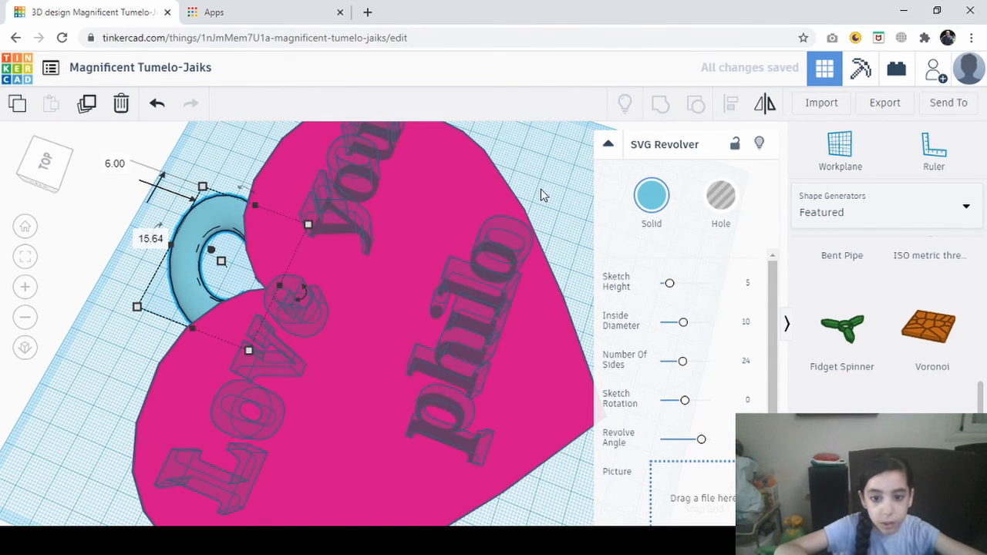
scroll(539, 195, down, 3)
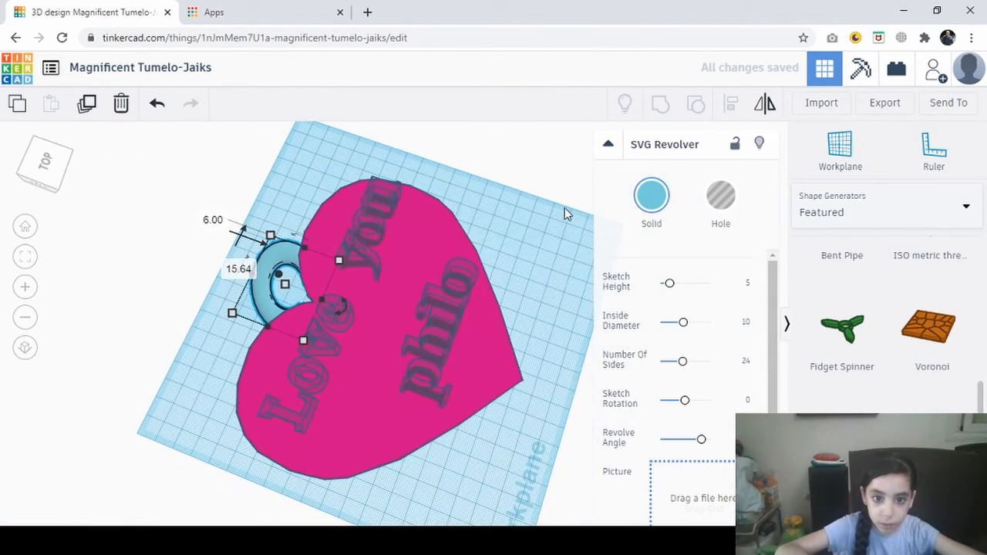
drag(581, 237, 556, 230)
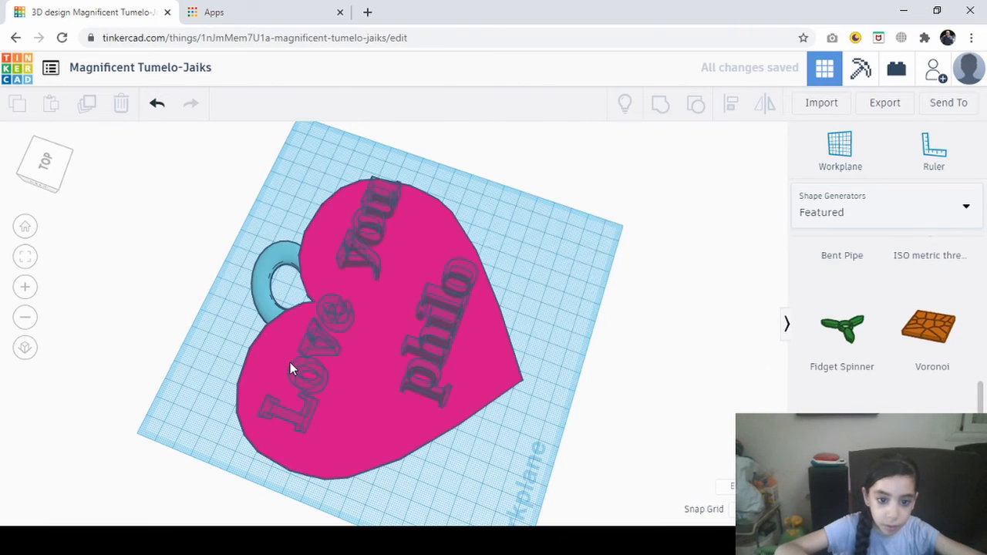
- Increase the height of the "Love" hole text so it extends well above the heart's surface
click(303, 378)
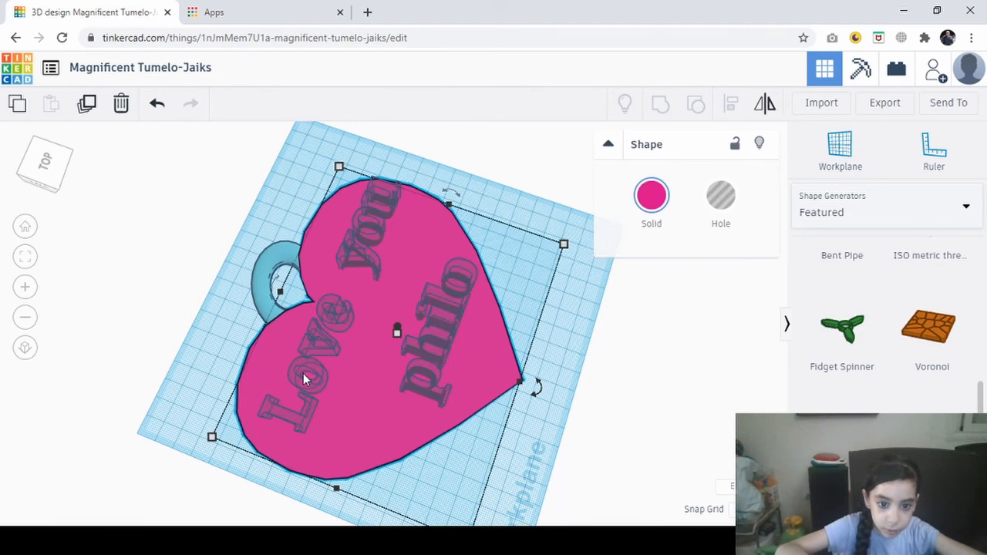
scroll(303, 374, up, 5)
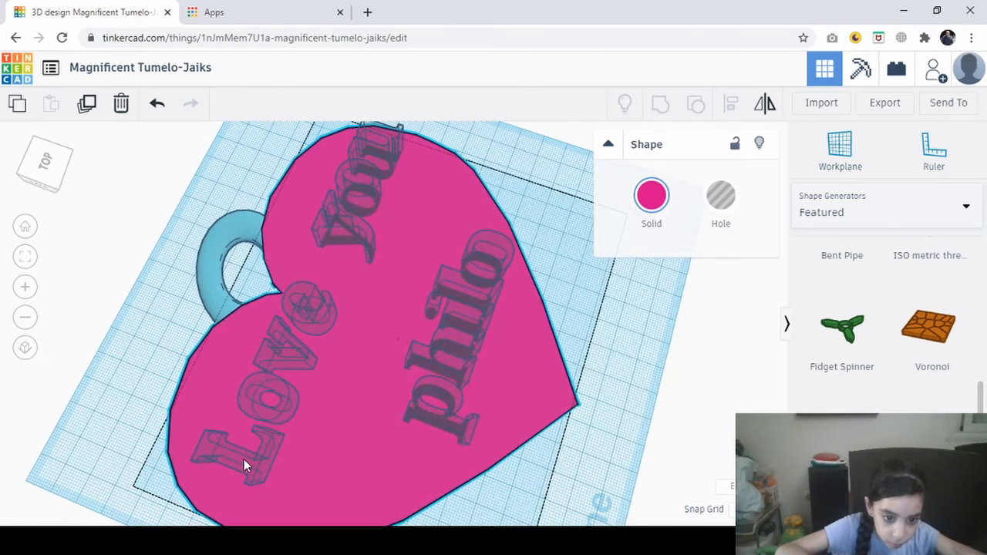
click(243, 459)
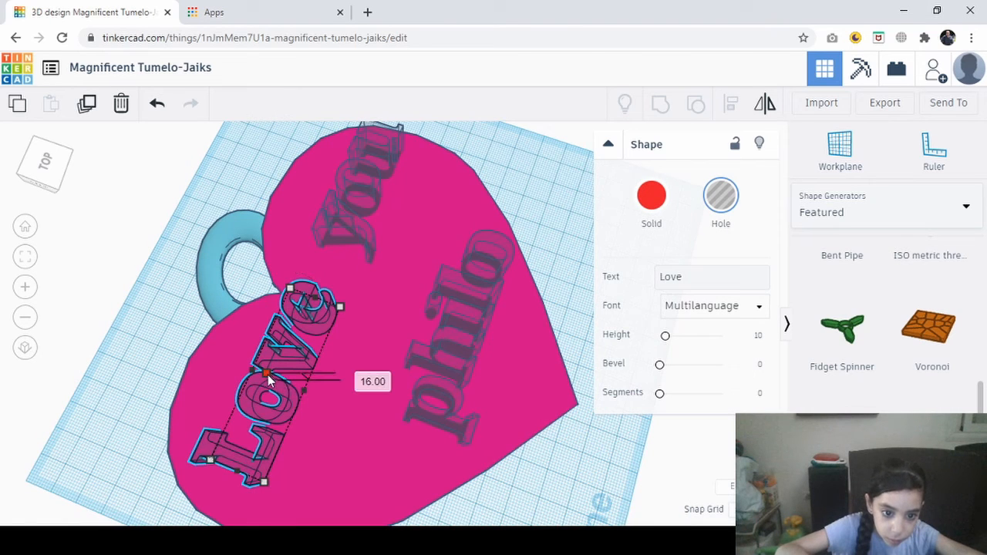
drag(267, 374, 225, 351)
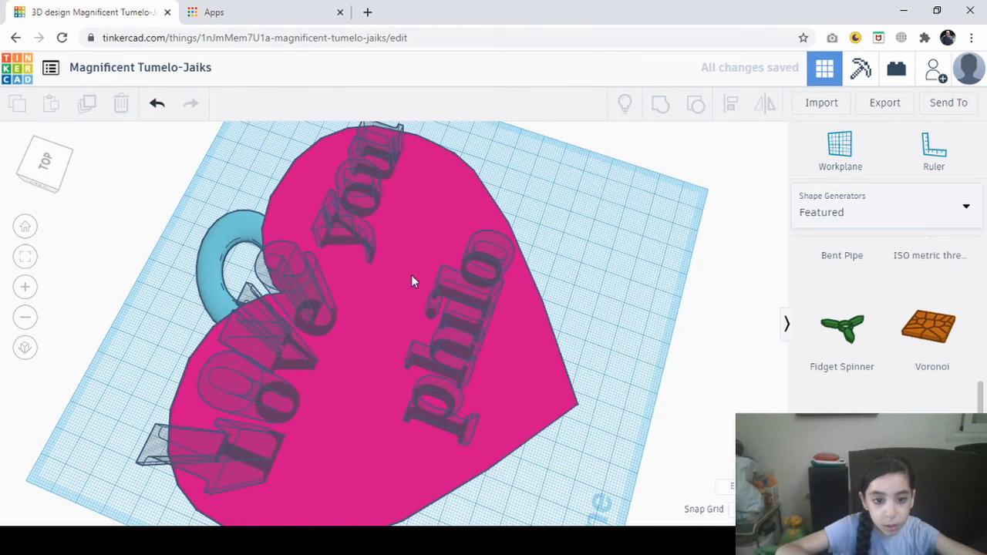
- Group the heart, the ring and the three hole texts into one shape, cutting the lettering into the heart
drag(668, 246, 120, 479)
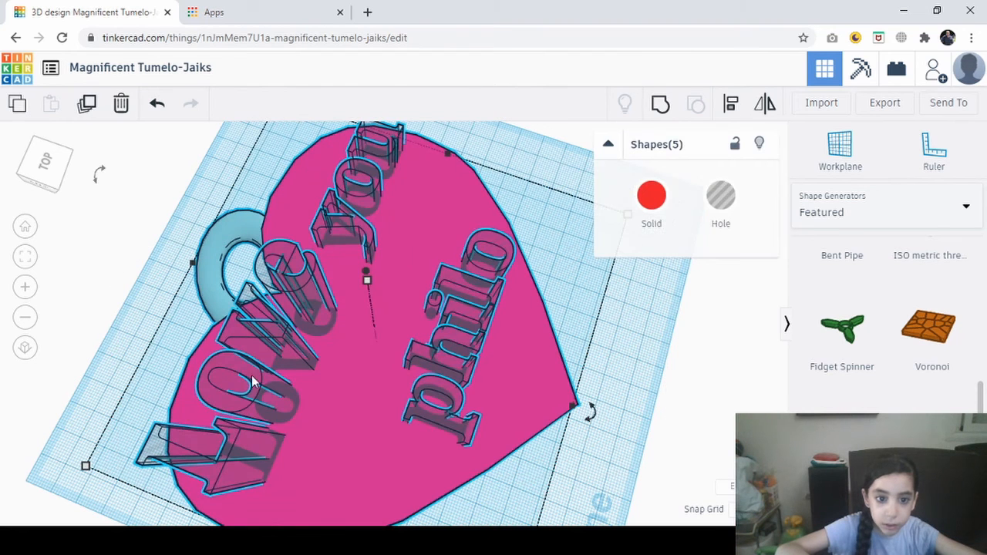
click(659, 106)
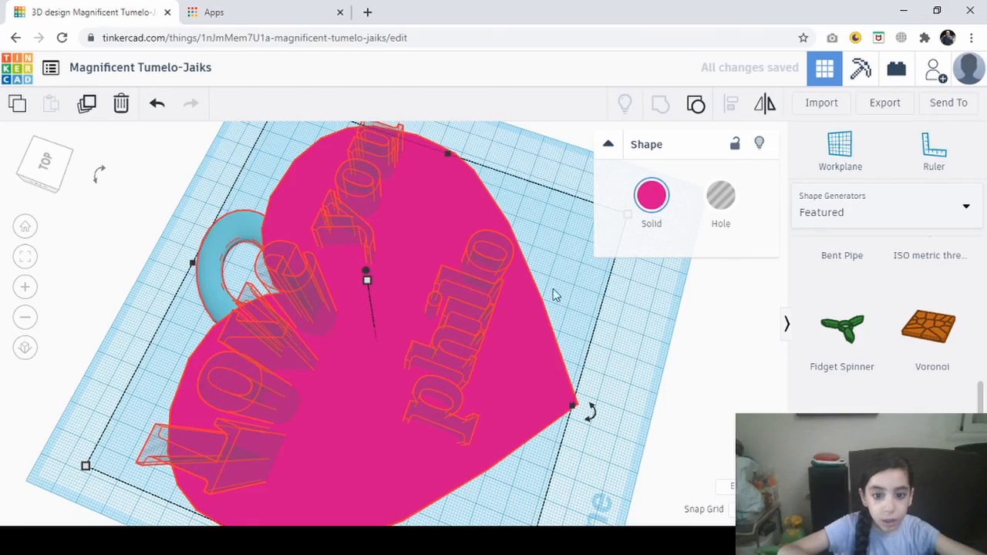
scroll(552, 293, up, 2)
scroll(540, 328, down, 3)
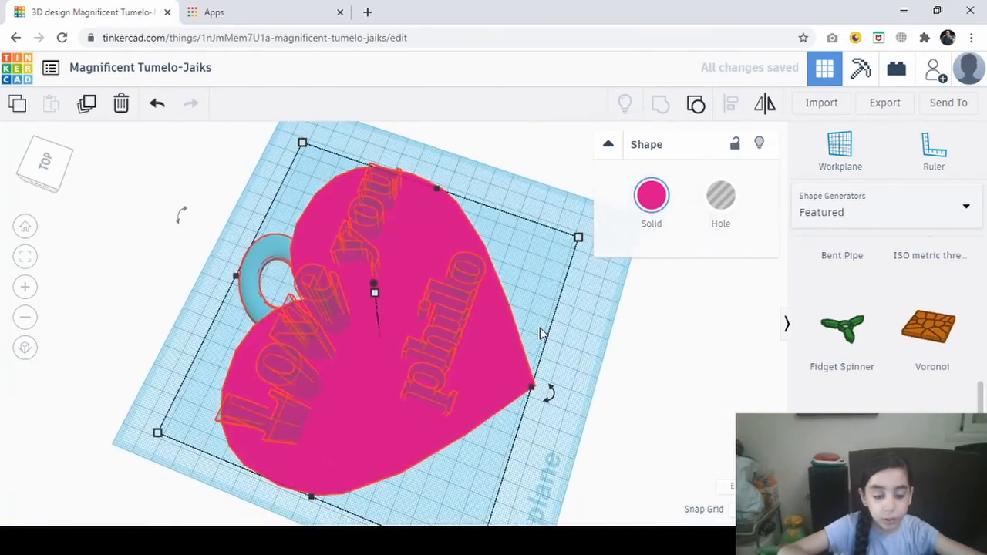
scroll(540, 328, down, 2)
scroll(540, 328, up, 3)
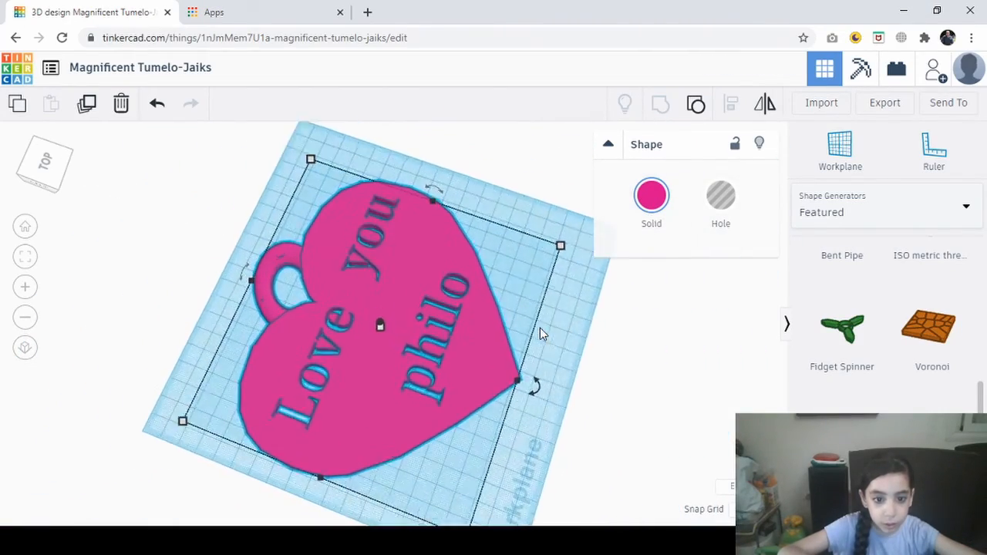
scroll(539, 328, down, 2)
right_drag(551, 312, 392, 493)
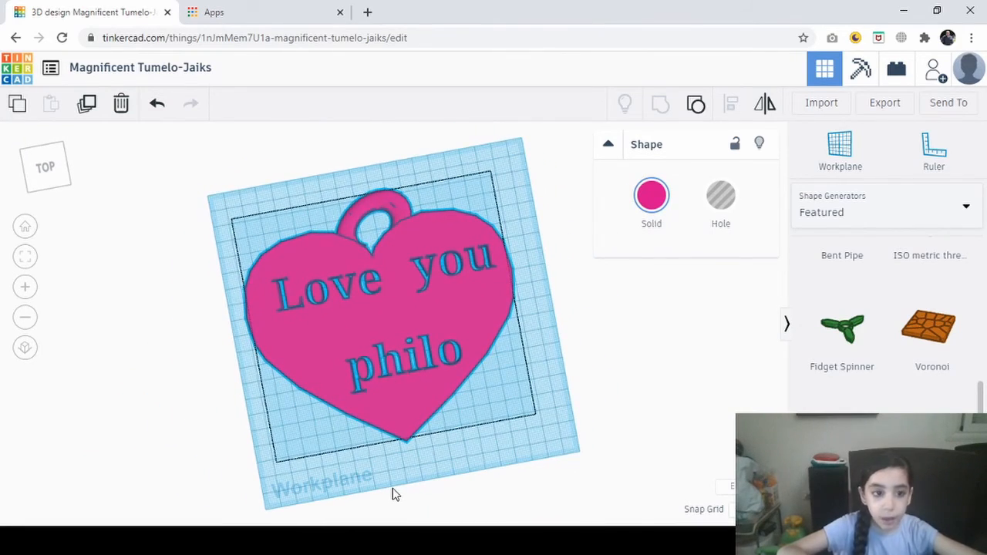
click(418, 419)
scroll(417, 420, up, 2)
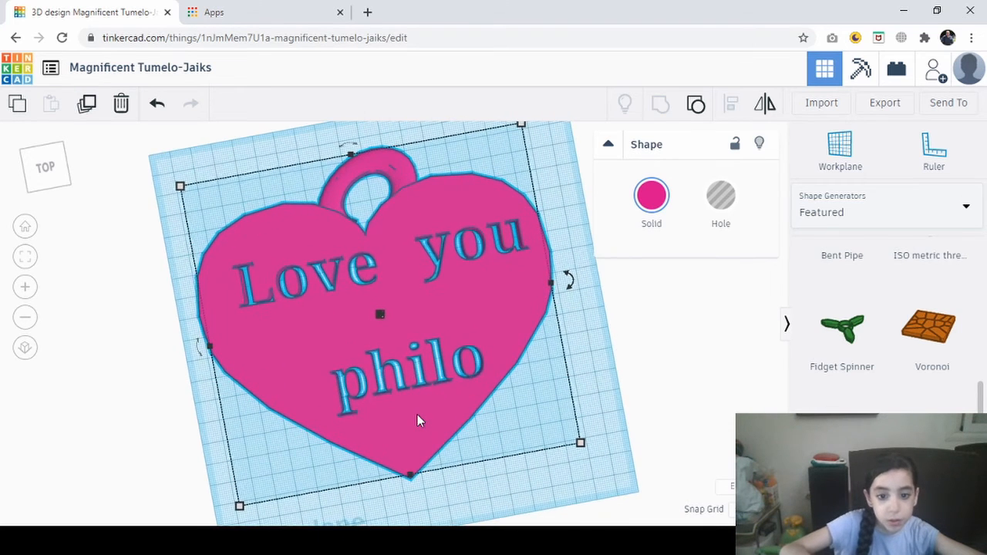